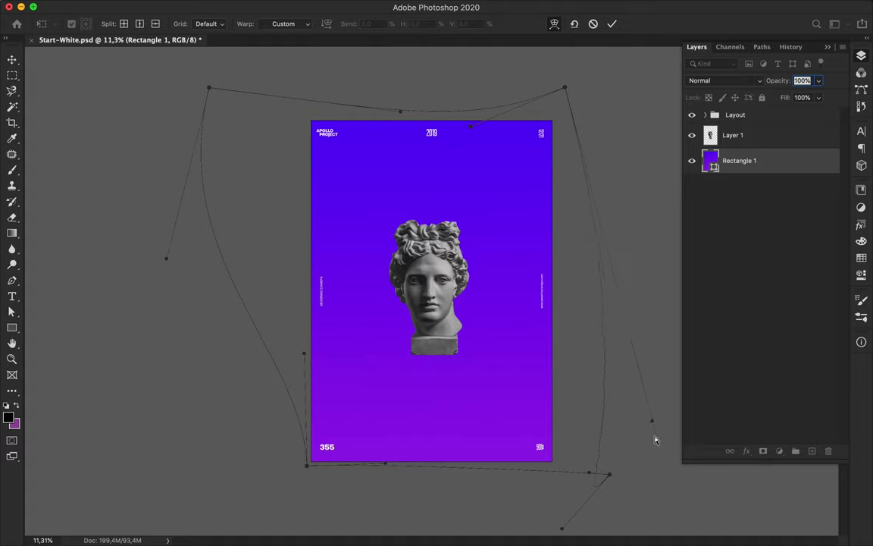
Step: Warp the Rectangle 1 gradient background by reshaping its corner points and curve handles beyond the poster's edges, and apply the warp
key("super+minus")
left_click_drag(587, 427, 601, 522)
key("super+plus")
key("super+plus")
left_click_drag(364, 219, 416, 377)
scroll(416, 377, "up", 6)
left_click_drag(416, 445, 392, 225)
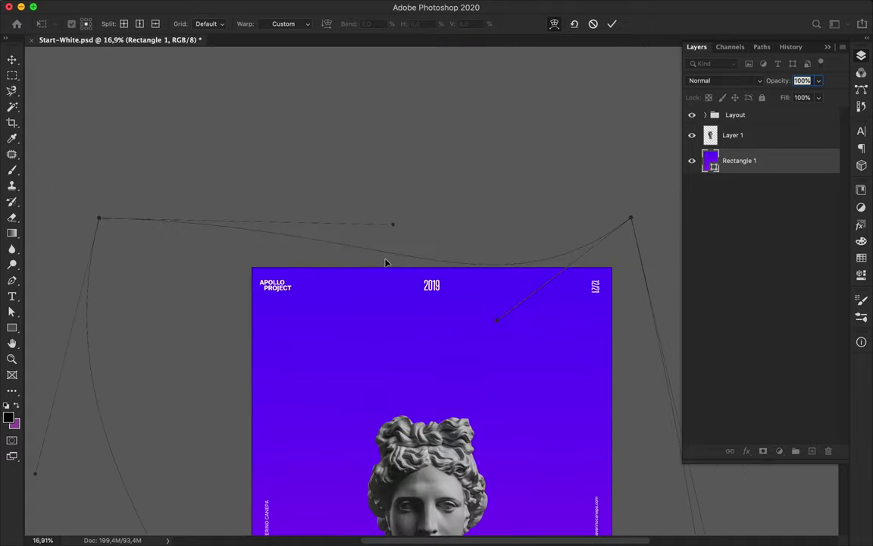
key("Return")
key("super+0")
Step: Duplicate the statue head layer, Layer 1, and hide the original
left_click(438, 285)
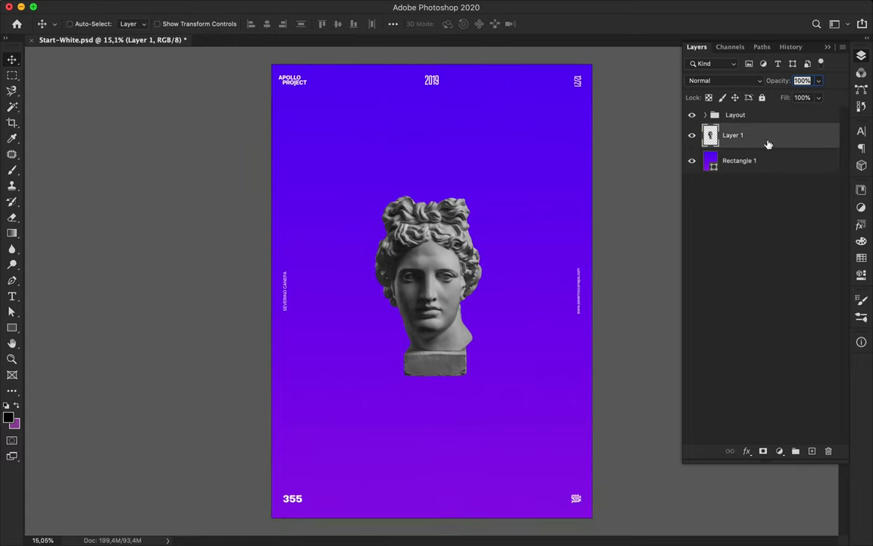
key("super+t")
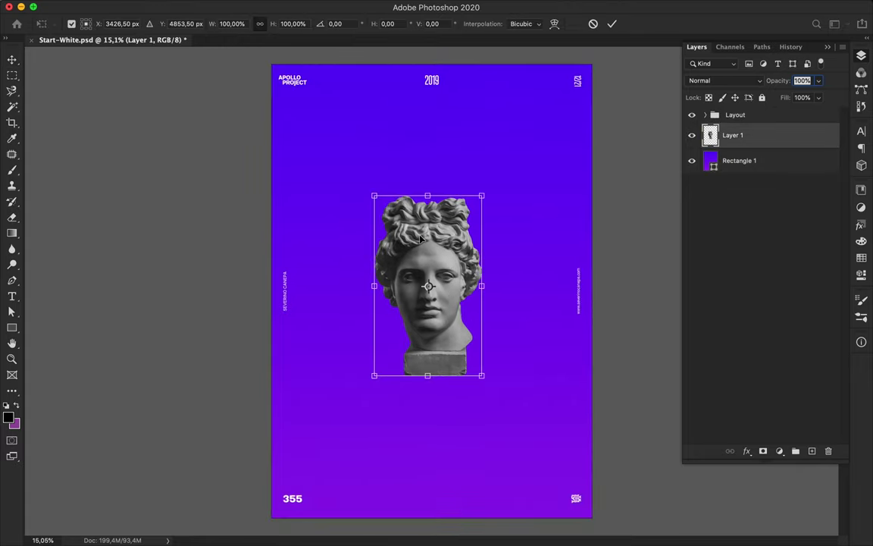
key("Return")
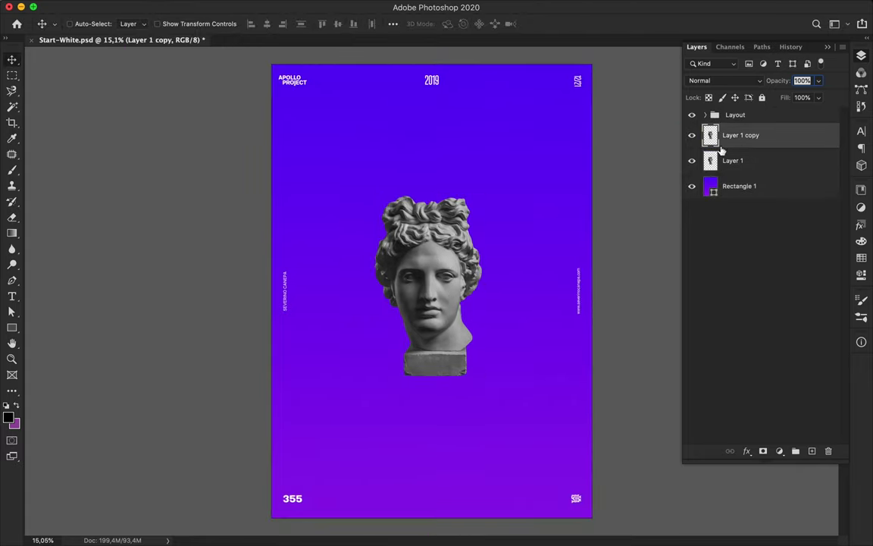
left_click(691, 160)
Step: Scale the copied statue head to 120%
key("super+t")
type("120")
key("Return")
key("Return")
Step: Cut the right half of the head copy onto its own layer with a rectangular selection and shift it up and slightly right
scroll(414, 254, "up", 8)
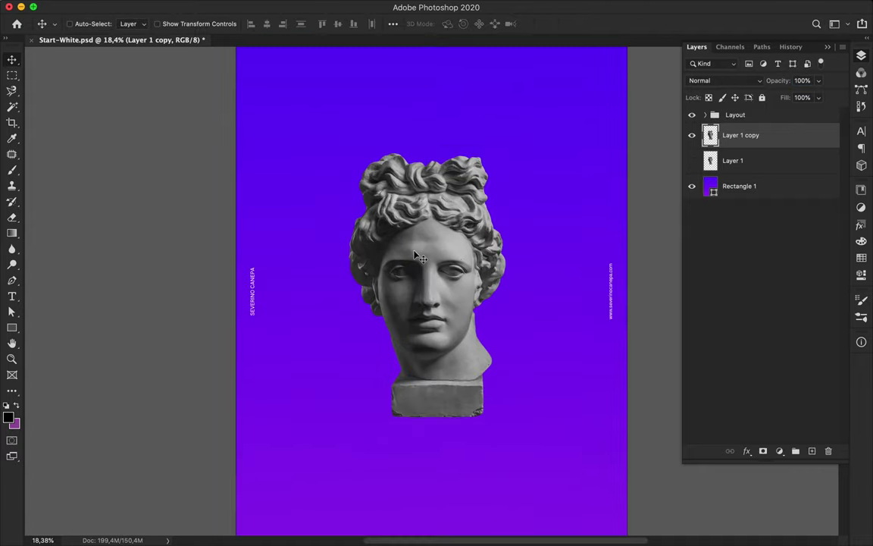
scroll(415, 255, "down", 2)
scroll(415, 258, "down", 4)
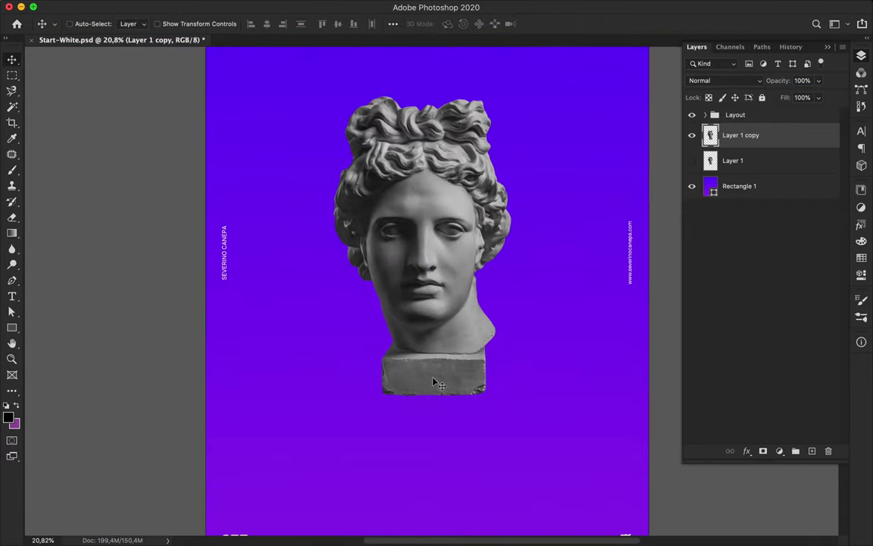
key("m")
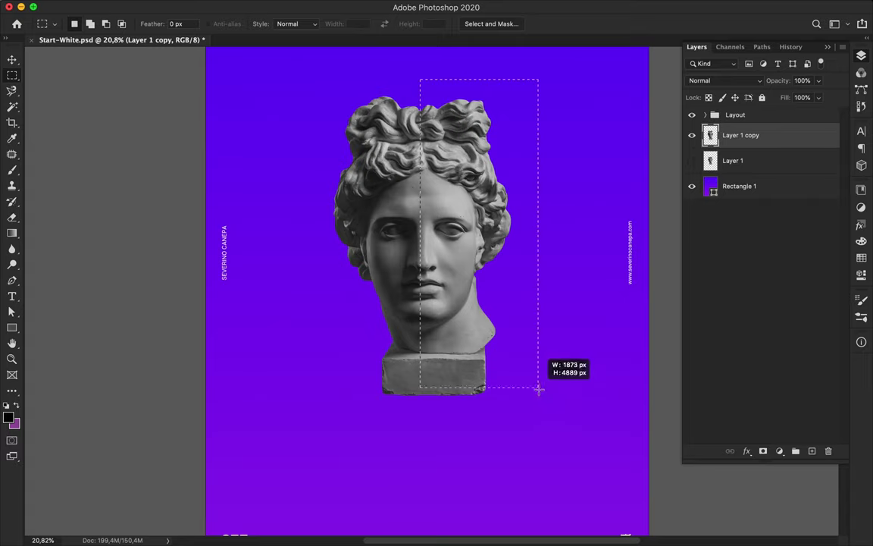
key("super+c")
key("super+v")
key("super+z")
key("super+x")
key("super+v")
key("v")
left_click_drag(467, 272, 467, 213)
Step: Draw a vertical gradient rectangle about 487 by 7024 px over the split between the head halves and pull its left edge inward
scroll(452, 263, "down", 3)
scroll(482, 232, "up", 1)
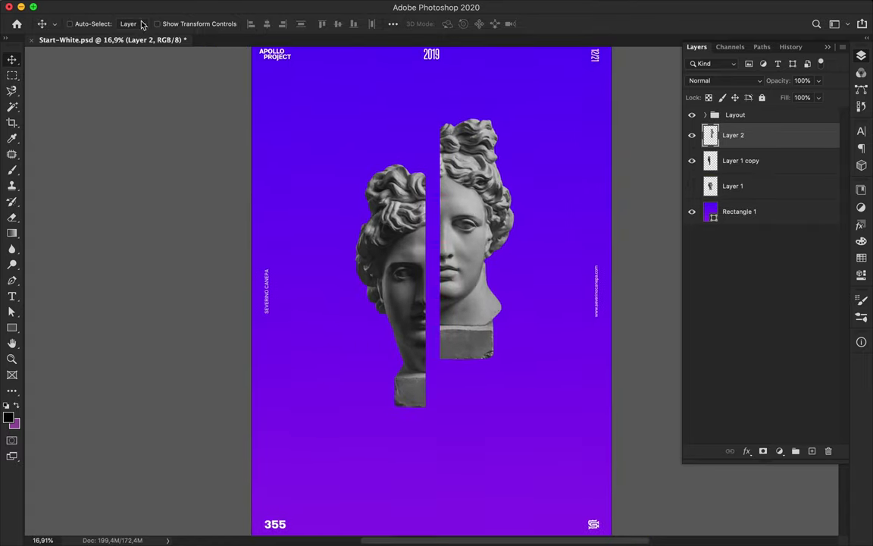
key("u")
left_click_drag(416, 92, 440, 452)
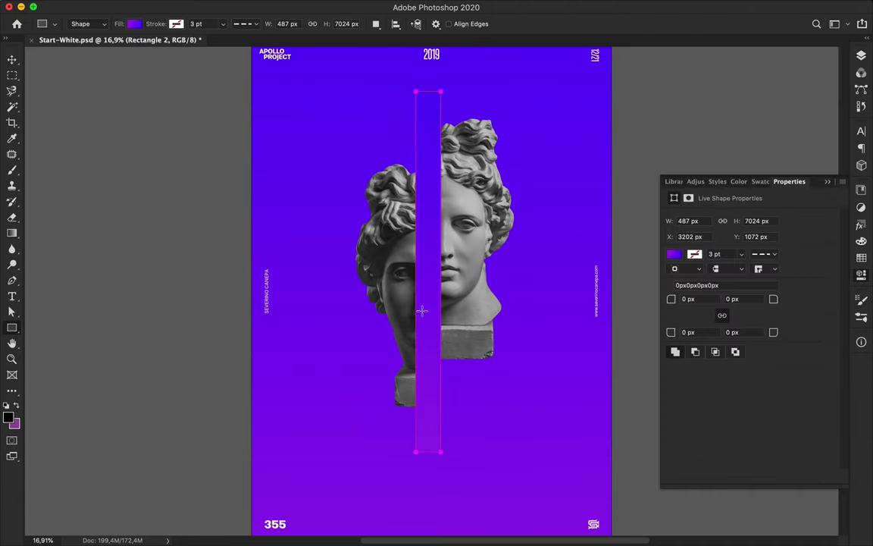
key("a")
left_click_drag(416, 308, 423, 308)
key("v")
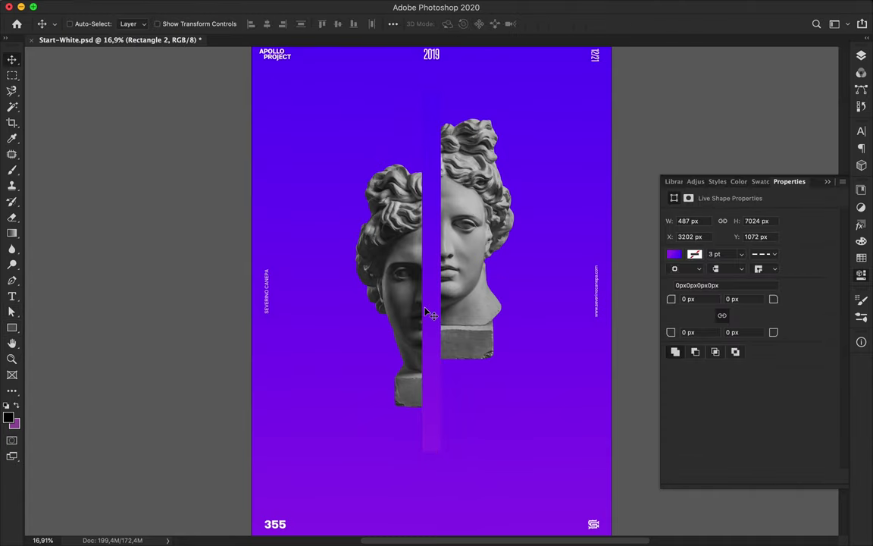
Step: Add a Hue/Saturation adjustment that shifts the hue from purple to green and clip it to the Rectangle 2 strip
left_click(861, 55)
left_click(779, 450)
left_click(792, 499)
left_click_drag(746, 263, 696, 263)
left_click(861, 55)
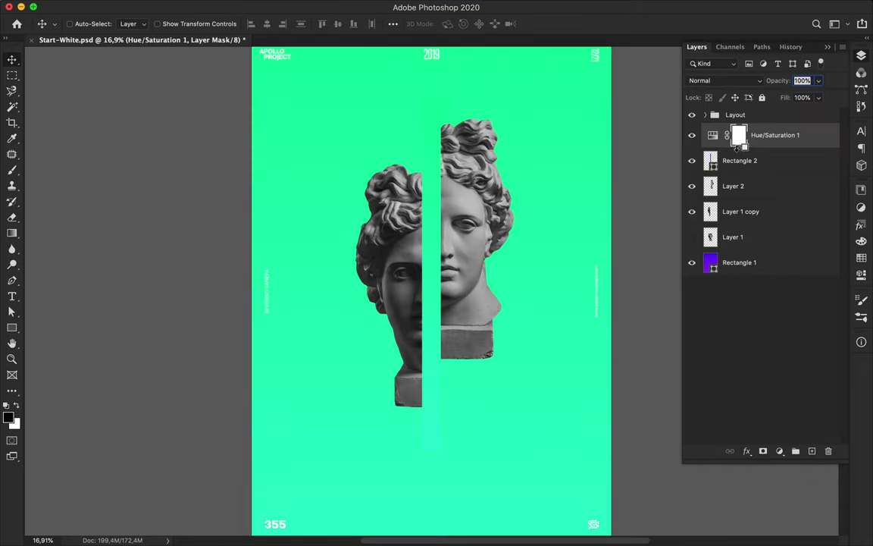
left_click(735, 154, "alt")
Step: Add a Levels adjustment above the Hue/Saturation layer, raise the strip's contrast and clip it to the strip
left_click(780, 451)
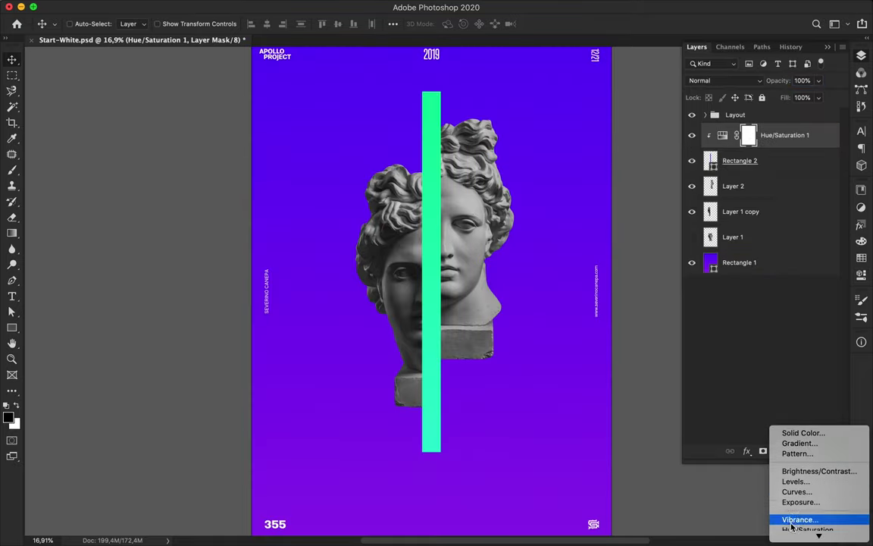
left_click(780, 481)
left_click_drag(687, 307, 777, 309)
left_click_drag(832, 309, 817, 313)
left_click(861, 56)
left_click(769, 148, "alt")
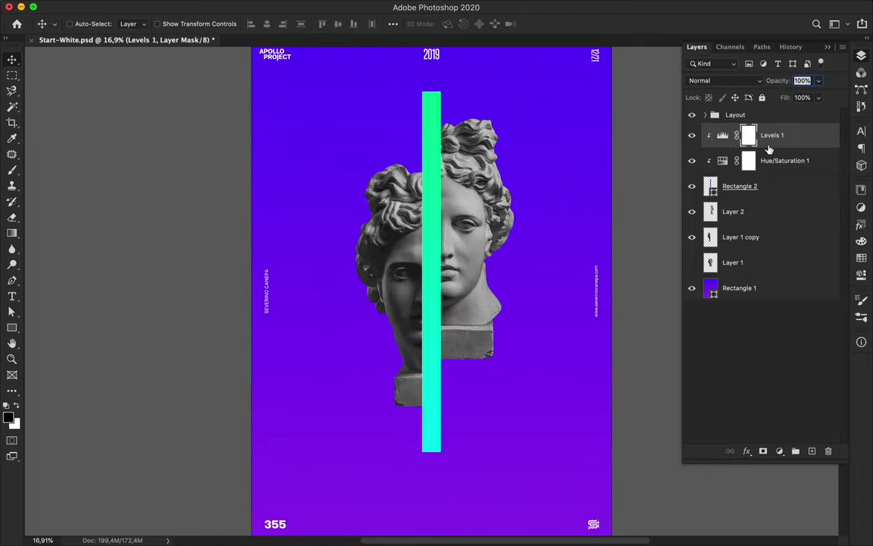
Step: Add a Levels adjustment above the right head half and brighten it with midtones at 1.13 and a lower white point
left_click(757, 186)
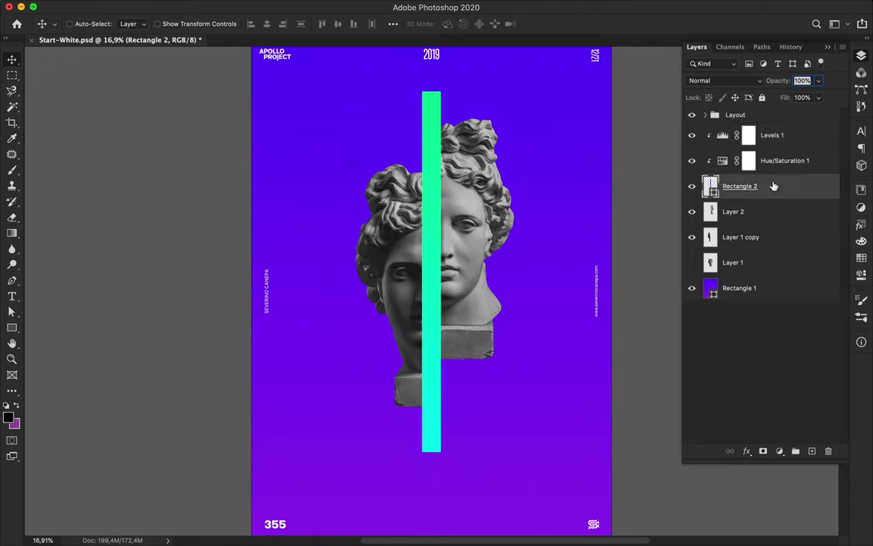
left_click(758, 212)
left_click(780, 451)
left_click(780, 487)
mouse_move(686, 308)
left_mouse_down()
mouse_move(714, 308)
mouse_move(680, 309)
left_mouse_up()
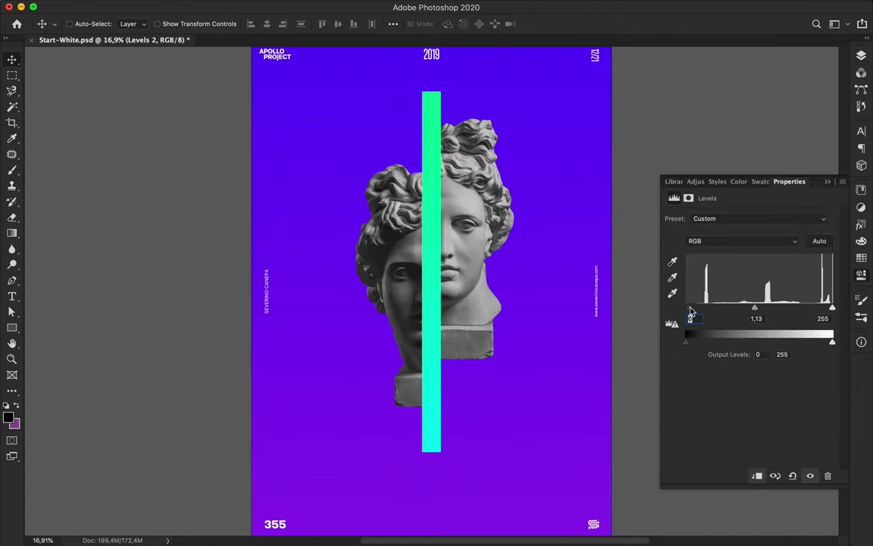
left_click_drag(832, 308, 821, 309)
Step: Copy the Levels adjustment to the left head half and the hidden original head, clipping each copy to the layer beneath it
left_click(862, 56)
left_click_drag(776, 207, 774, 302)
left_click(772, 275, "alt")
left_click(772, 324, "alt")
Step: Merge each head half with its clipped Levels adjustment and rename the hidden Layer 1 as Original Apollo
left_click(774, 291)
left_click(772, 268, "super")
key("super+e")
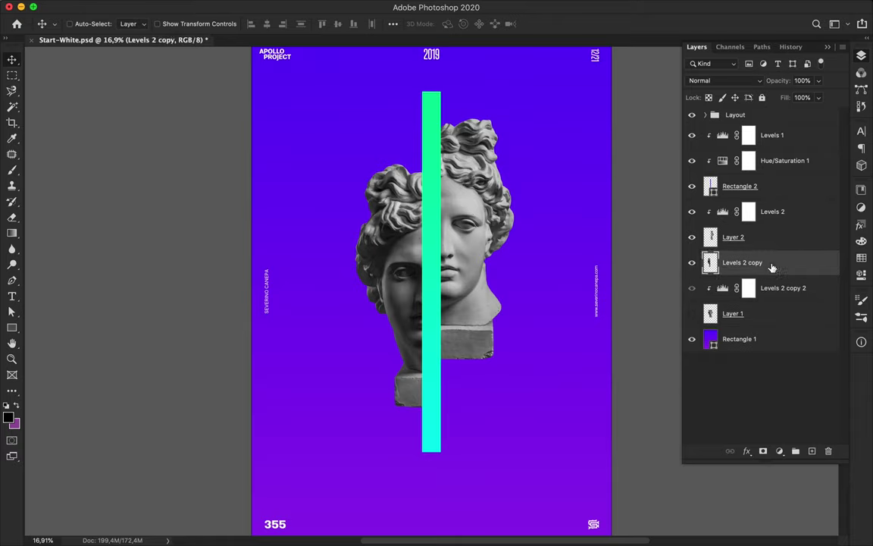
left_click(772, 243)
left_click(773, 220, "super")
key("super+e")
left_click(734, 291)
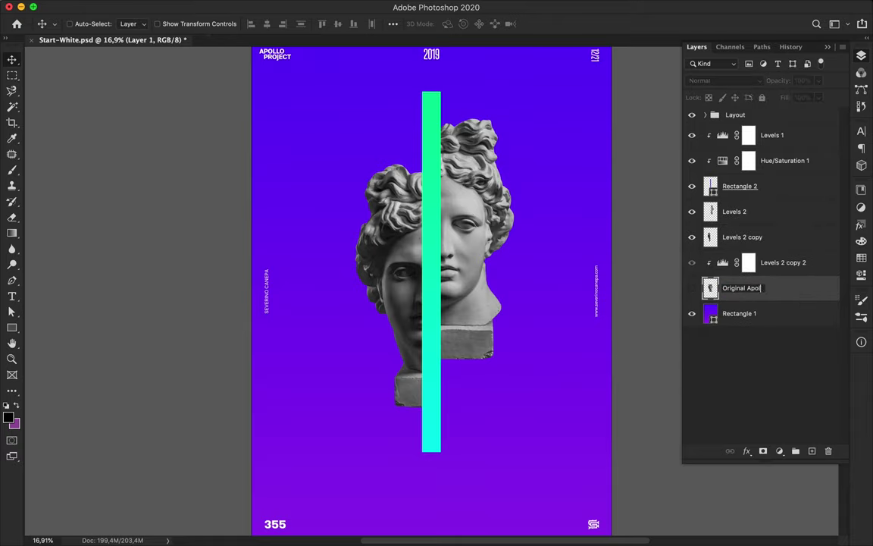
Step: Move the left head half further down and the right head half further up to widen their vertical offset
scroll(417, 206, "down", 3)
scroll(418, 207, "up", 2)
left_click_drag(413, 225, 413, 265)
left_click_drag(472, 284, 472, 250)
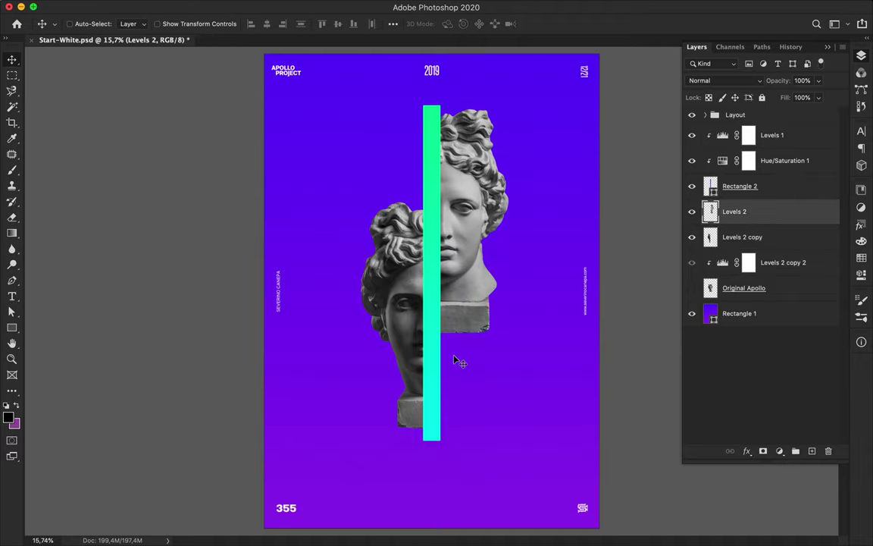
Step: Duplicate the strip beneath Rectangle 2 without its adjustments and offset the purple copy over the left head half's outer edge
left_click(745, 195)
left_click_drag(756, 207, 774, 199)
left_click(771, 140, "shift")
left_click(771, 186)
left_click_drag(420, 294, 358, 322)
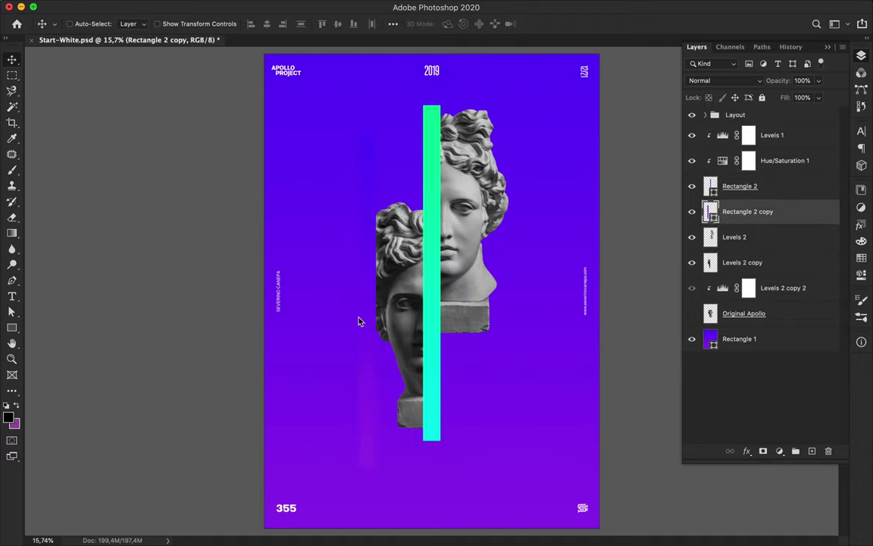
Step: Apply a Gaussian Blur smart filter with a radius of about 150 pixels to the purple strip copy
left_click(283, 6)
mouse_move(296, 151)
left_click(503, 183)
left_click(484, 191)
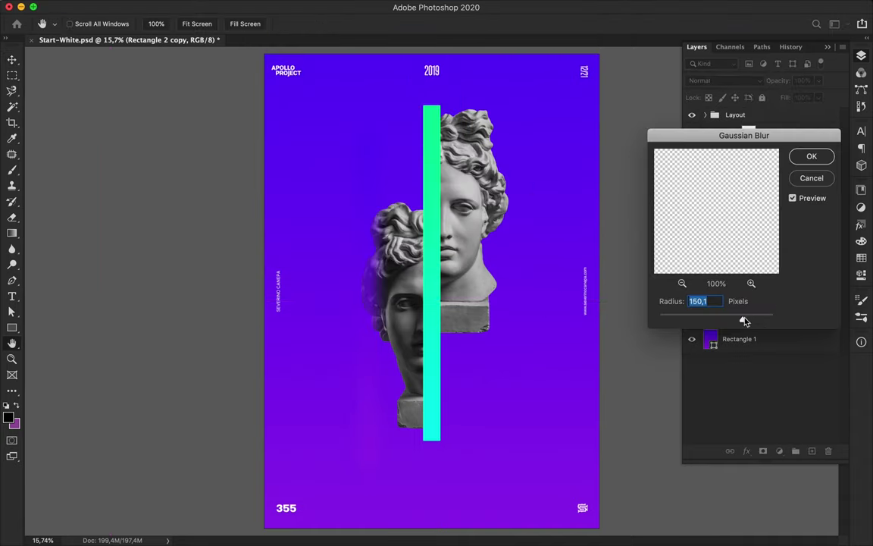
left_click(822, 157)
Step: Duplicate the blurred strip, align the copies behind the green strip to shade both inner head edges, and collapse their smart filter lists
mouse_move(435, 277)
left_mouse_down()
mouse_move(418, 279)
mouse_move(435, 275)
left_mouse_up()
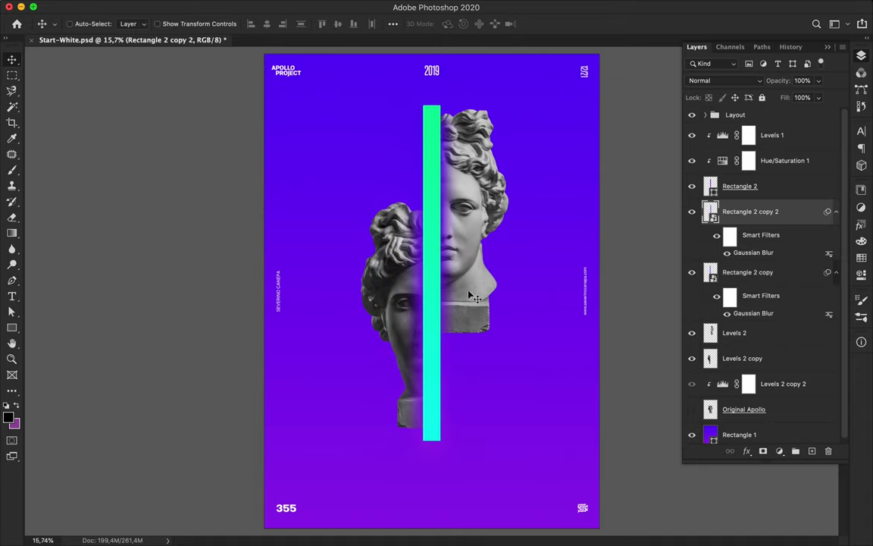
left_click(422, 313, "super")
key("shift+Right")
left_click(444, 314, "super")
left_click_drag(445, 316, 440, 314)
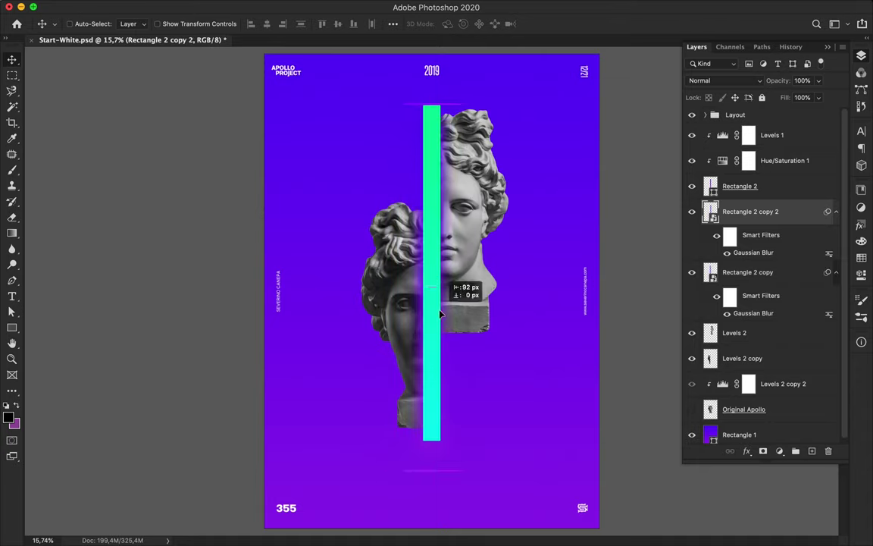
left_click(834, 211)
left_click(837, 237)
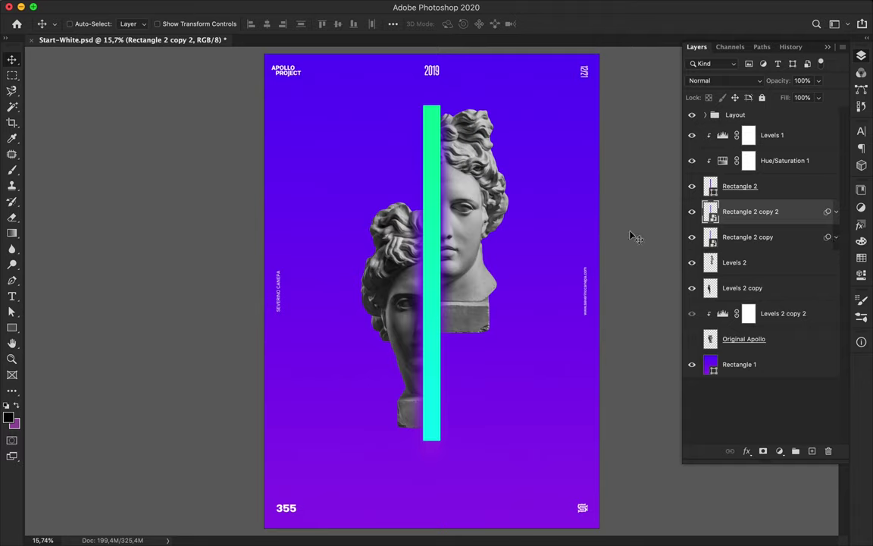
Step: Draw a thin diagonal line with the Pen tool to the left of the green strip and adjust its fill and stroke options
left_click(772, 191)
left_click(780, 208)
key("p")
left_click(134, 24)
left_click(148, 48)
left_click(100, 90)
left_click(336, 99)
key("a")
left_click(294, 25)
left_click(288, 62)
left_click(255, 24)
key("Return")
key("v")
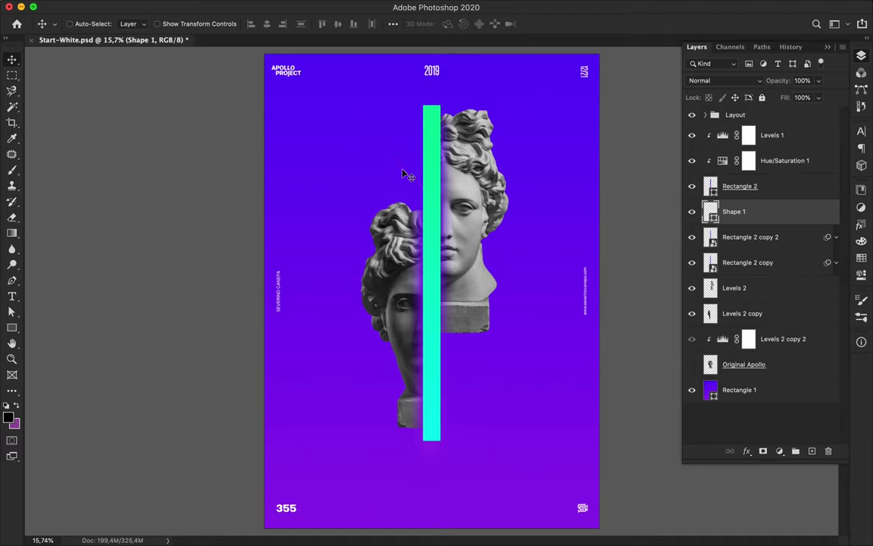
Step: Place the diagonal line in a new group and duplicate it downward to make four parallel lines
scroll(407, 176, "up", 5)
left_click(796, 452)
left_click_drag(740, 226, 740, 206)
left_click_drag(355, 212, 354, 223)
left_click(761, 250, "shift")
left_click_drag(761, 239, 762, 264)
left_click_drag(381, 252, 381, 271)
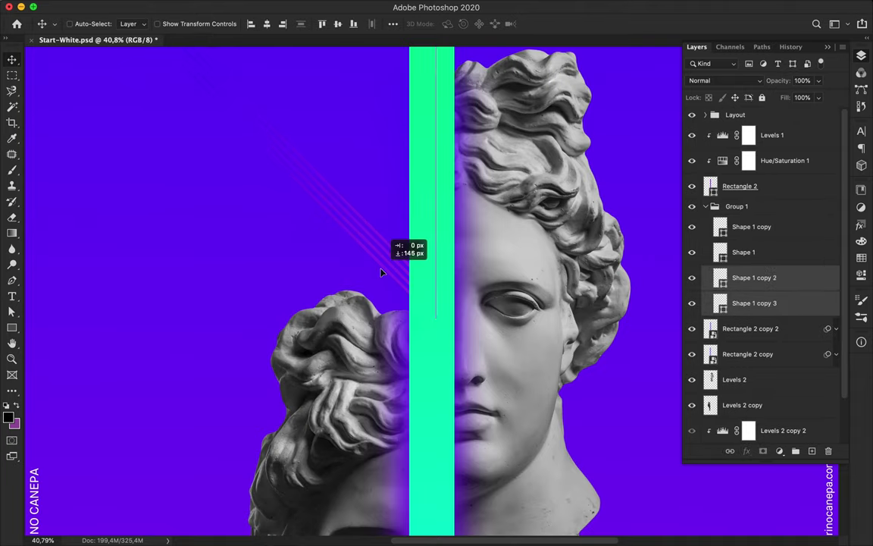
Step: Duplicate the set of diagonal lines twice more, offsetting each copy to make sixteen parallel lines
left_click(763, 231)
left_click(756, 298, "shift")
left_click_drag(755, 291, 754, 315)
left_click_drag(398, 272, 397, 294)
left_click(761, 405)
left_click(762, 230, "shift")
left_click_drag(760, 364, 757, 413)
left_click_drag(398, 310, 399, 238)
Step: Keep duplicating the line set downward until it covers the left head half, and name the line group Pattern
scroll(799, 302, "down", 8)
scroll(749, 212, "up", 7)
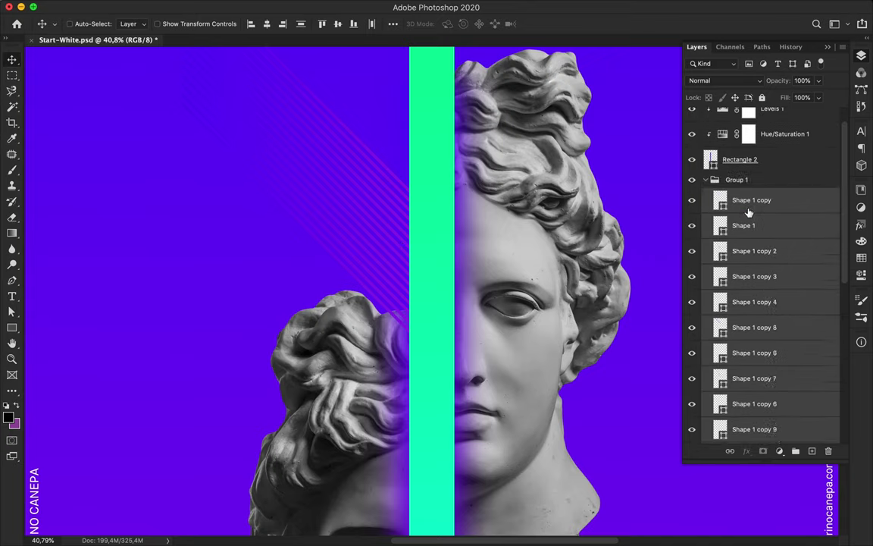
left_click_drag(748, 212, 747, 192)
scroll(426, 271, "down", 5)
left_click_drag(401, 263, 400, 337)
left_click(766, 200)
scroll(760, 227, "down", 15)
left_click(756, 250, "shift")
left_click_drag(757, 248, 761, 264)
left_click_drag(400, 236, 389, 379)
key("super+minus")
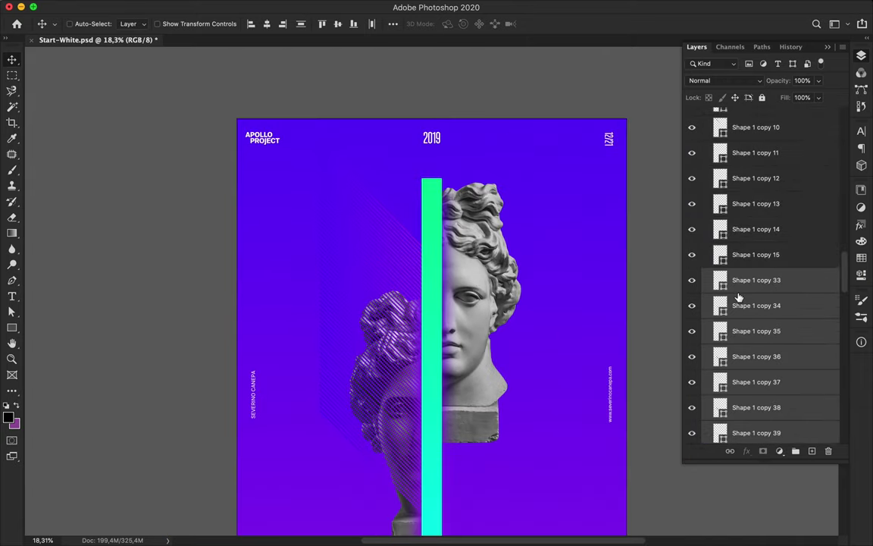
key("super+g")
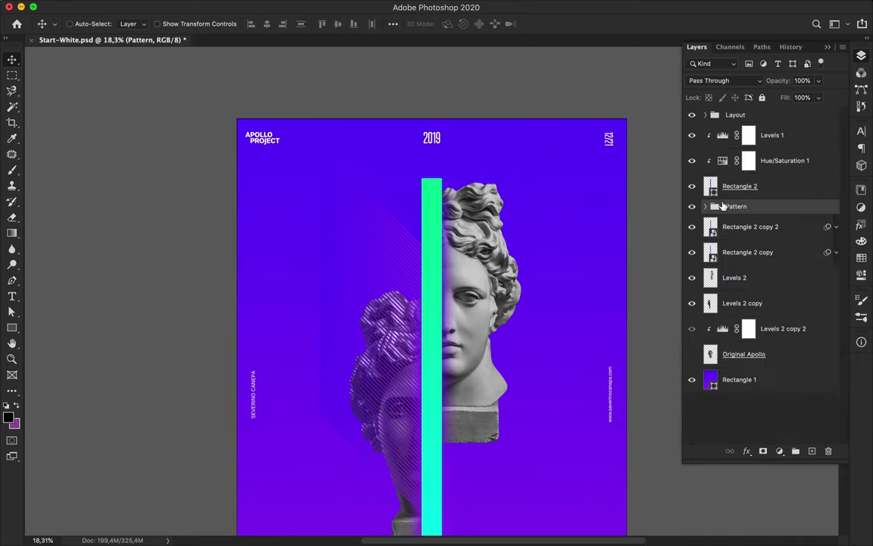
Step: Distribute all lines in the Pattern group with equal vertical spacing and move them down over the left head half
left_click(706, 206)
left_click(758, 227)
scroll(765, 243, "down", 20)
left_click(762, 251, "shift")
left_click(394, 24)
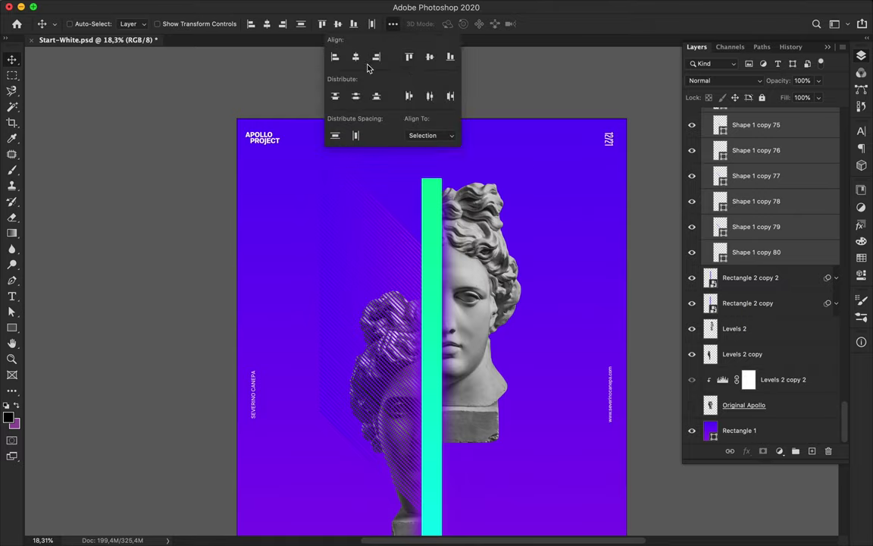
left_click(336, 136)
left_click(420, 190)
scroll(421, 282, "down", 5)
left_click_drag(369, 209, 371, 279)
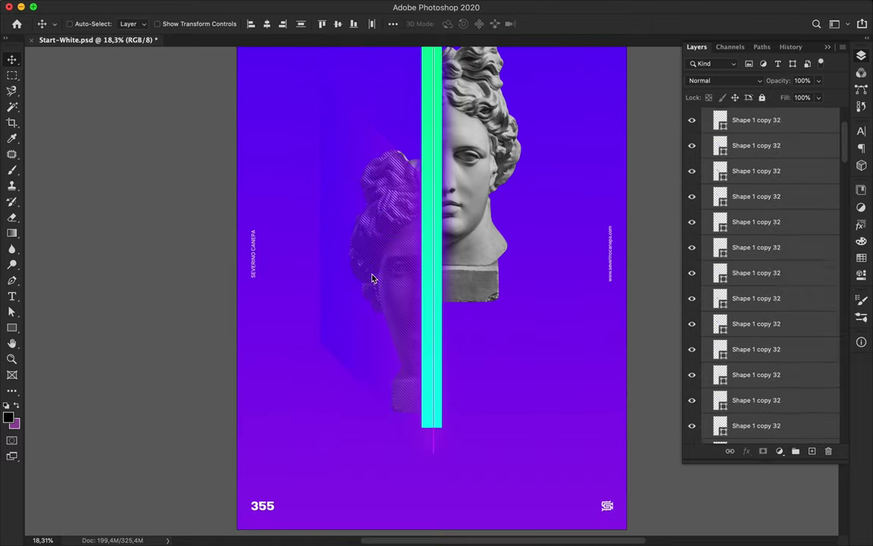
Step: Duplicate the Pattern group, keep the original hidden and merge the copy into a single layer
key("super+0")
scroll(774, 176, "up", 5)
left_click(706, 177)
left_click(738, 210)
key("super+j")
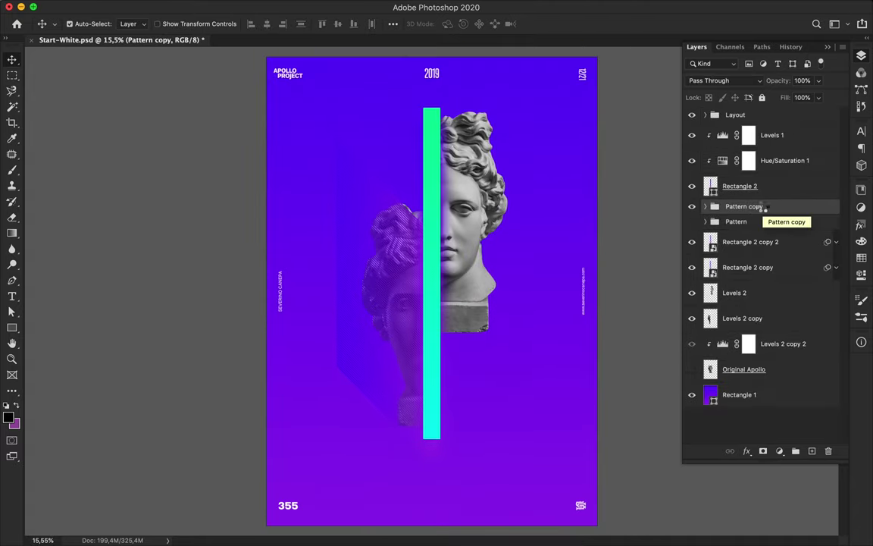
key("super+e")
Step: Duplicate the merged pattern onto the right head half, adjust it with Free Transform and position it beside the green strip
left_click_drag(407, 282, 510, 243)
key("super+t")
left_click_drag(429, 85, 536, 449)
key("Return")
left_click_drag(505, 341, 504, 396)
Step: Duplicate the strip's Levels and Hue/Saturation adjustments above Pattern copy 2 and clip them to that pattern
left_click(773, 161)
left_click(769, 139, "shift")
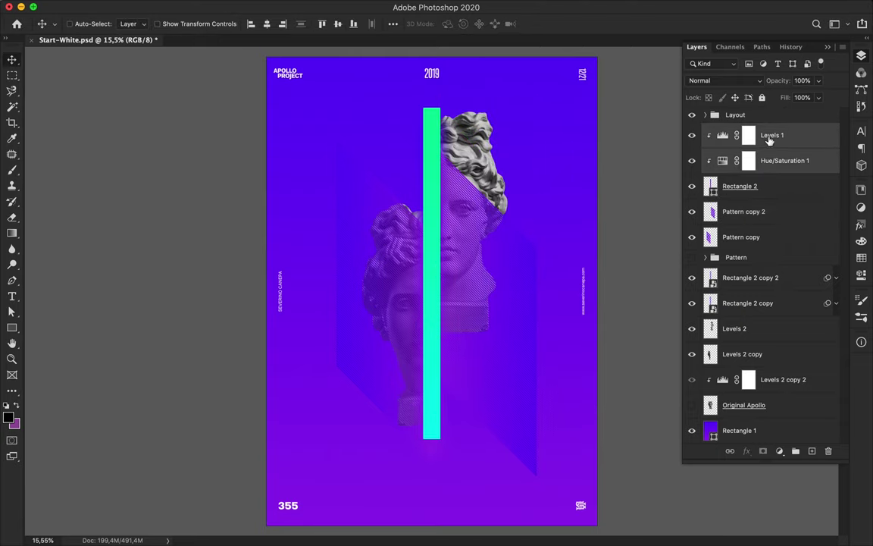
left_click_drag(769, 141, 768, 198)
left_click(748, 249, "alt")
left_click(731, 225, "alt")
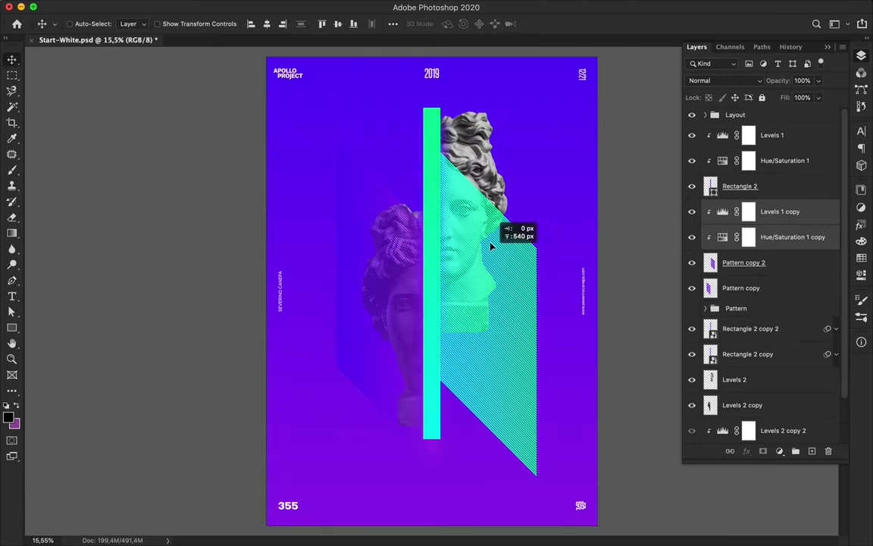
Step: Move the green pattern up over the right head half and delete its outer right portion with a rectangular selection
left_click(495, 285, "super")
left_click_drag(495, 284, 494, 259)
key("m")
left_click_drag(479, 160, 548, 459)
key("Delete")
Step: Clear the rectangular selection and nudge the purple pattern over the left head half slightly to the right
left_click(361, 327)
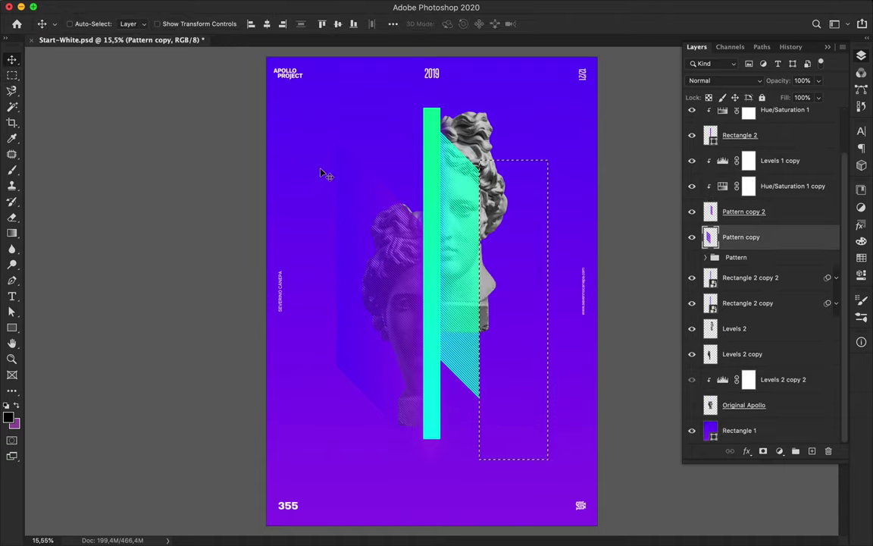
key("m")
key("super+d")
key("v")
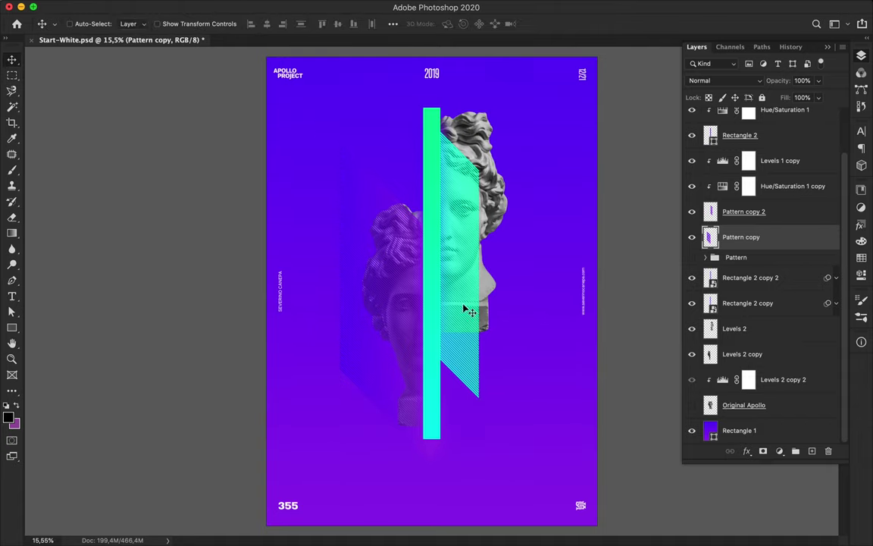
Step: Set the Rectangle shape tool's fill to the linear purple-to-blue gradient
scroll(456, 298, "down", 2)
key("u")
left_click(176, 25)
left_click(101, 48)
left_click(134, 24)
left_click(102, 47)
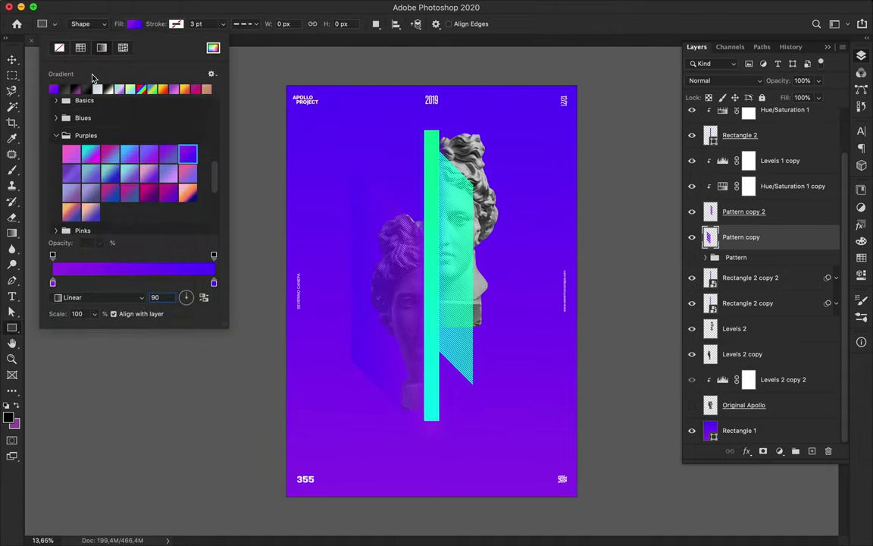
Step: Draw a large gradient-filled circle over the poster's lower area and place its layer directly above the Rectangle 1 background
left_click_drag(525, 352, 599, 447)
key("super+z")
right_click(13, 328)
left_click(80, 349)
left_click_drag(481, 356, 523, 441)
key("v")
key("F7")
left_click_drag(728, 236, 774, 420)
scroll(593, 365, "down", 5)
Step: Enlarge the Ellipse 1 circle with Free Transform and duplicate it up toward the poster's upper left area
key("super+t")
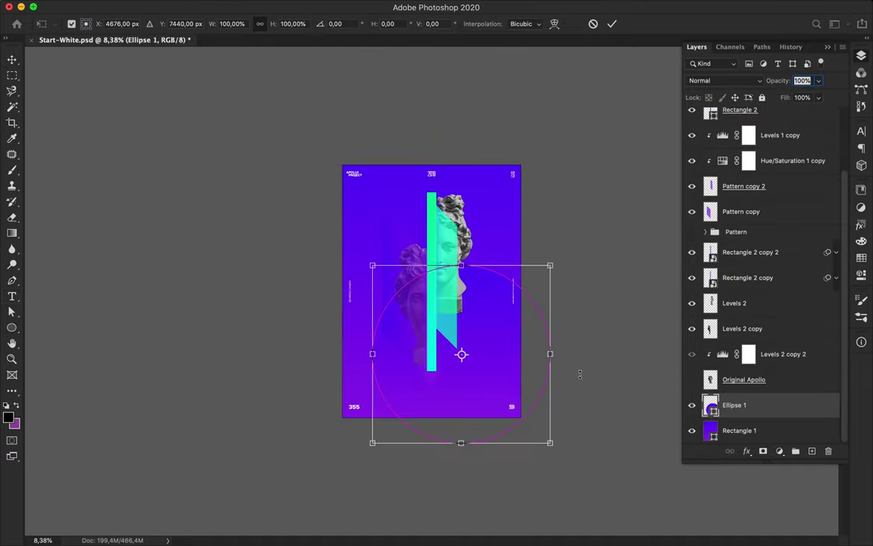
left_click_drag(550, 442, 627, 521)
left_click_drag(588, 459, 437, 182)
key("Return")
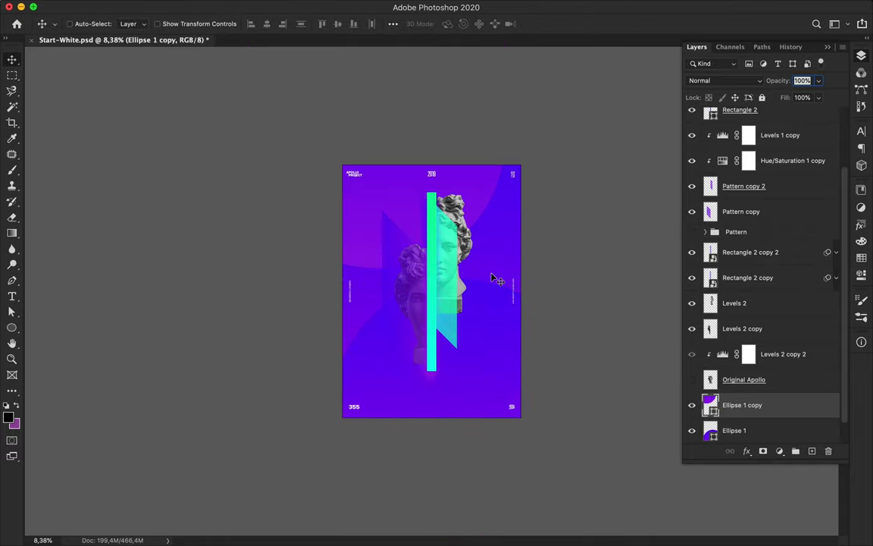
Step: Scale down the duplicated circle with Free Transform and position it in the poster's upper left corner
key("super+z")
key("super+shift+z")
key("super+t")
left_click_drag(505, 268, 410, 173)
left_click_drag(373, 143, 416, 214)
key("Return")
scroll(493, 235, "up", 5)
scroll(493, 236, "down", 2)
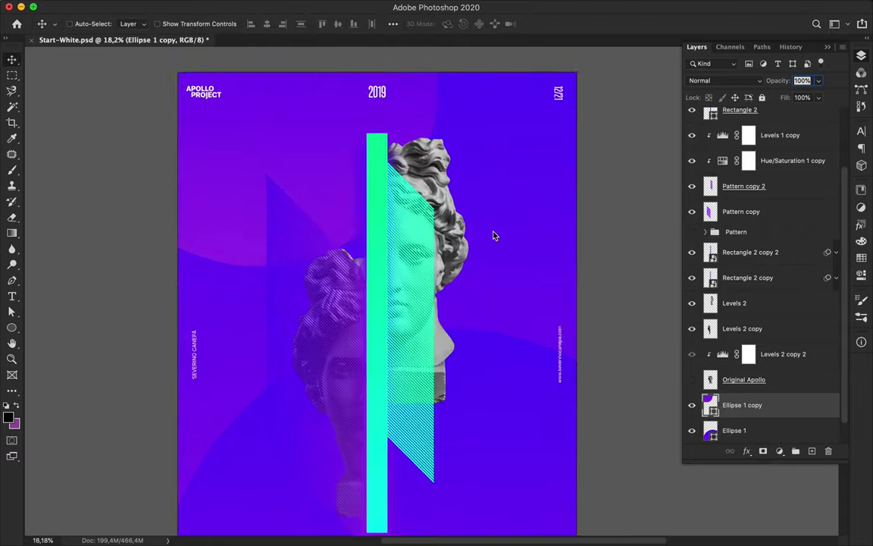
scroll(531, 271, "up", 1)
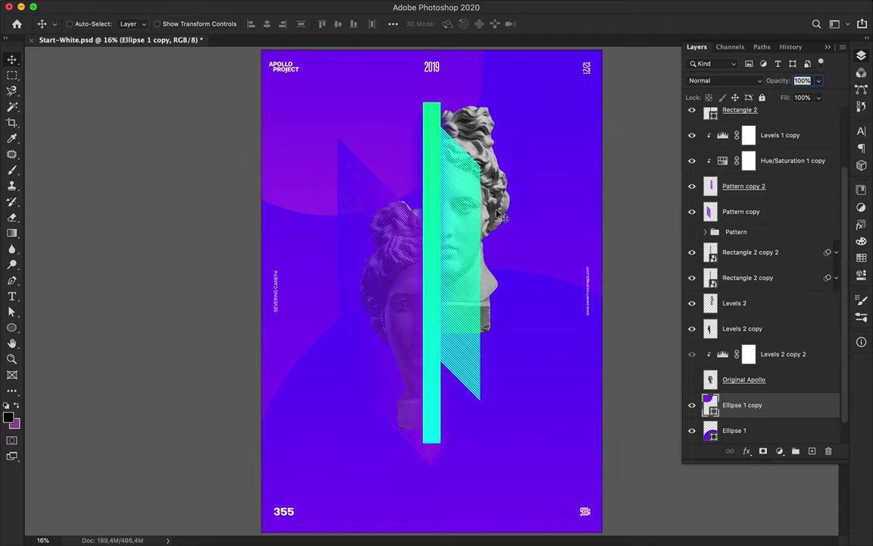
Step: Draw a gradient rectangle of 1838 by 5194 px over the right head half, clip it to Levels 2 and set its blend mode to Color
left_click(500, 216, "super")
key("u")
left_click_drag(428, 94, 517, 346)
left_click(861, 55)
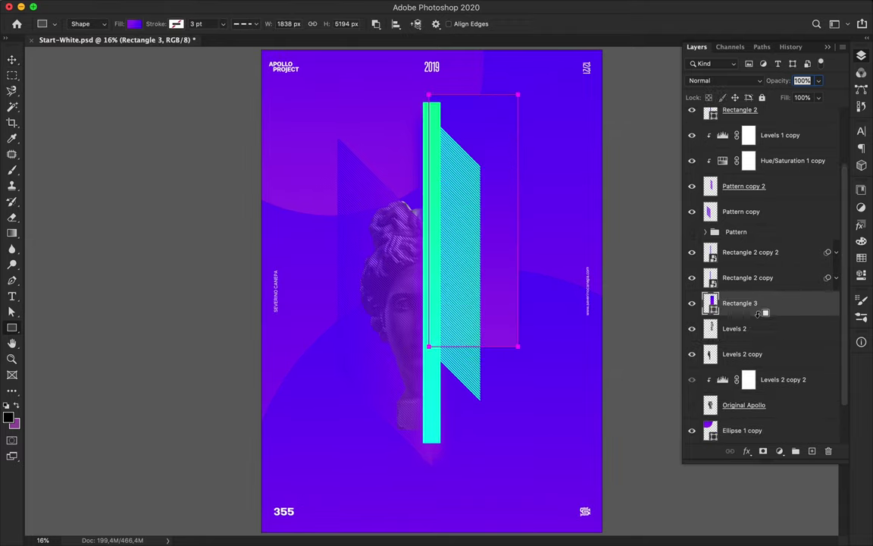
left_click(716, 80)
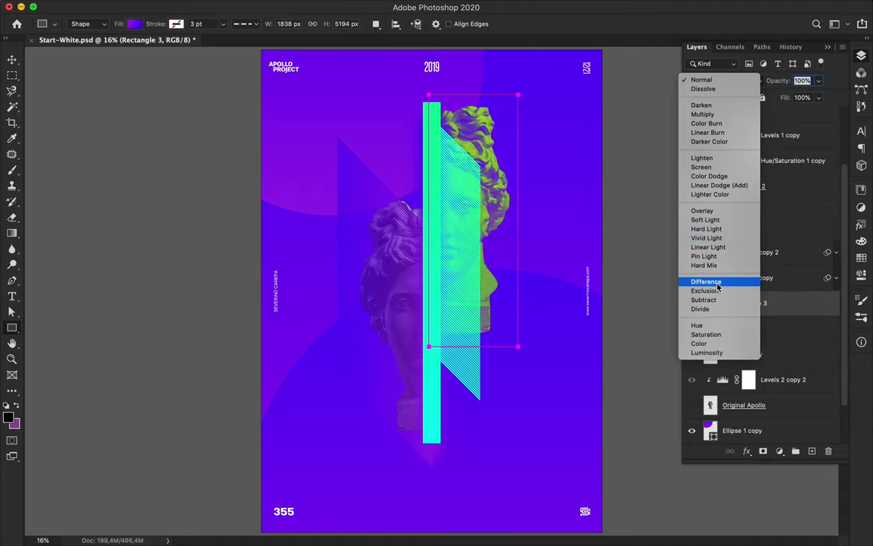
left_click(712, 345)
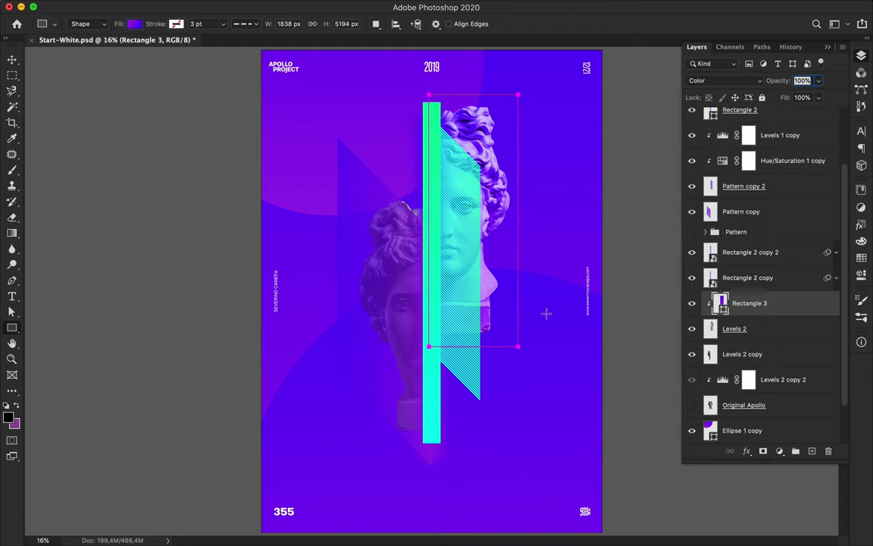
Step: Merge the green pattern over the right head half with its Levels and Hue/Saturation adjustments into one layer
key("v")
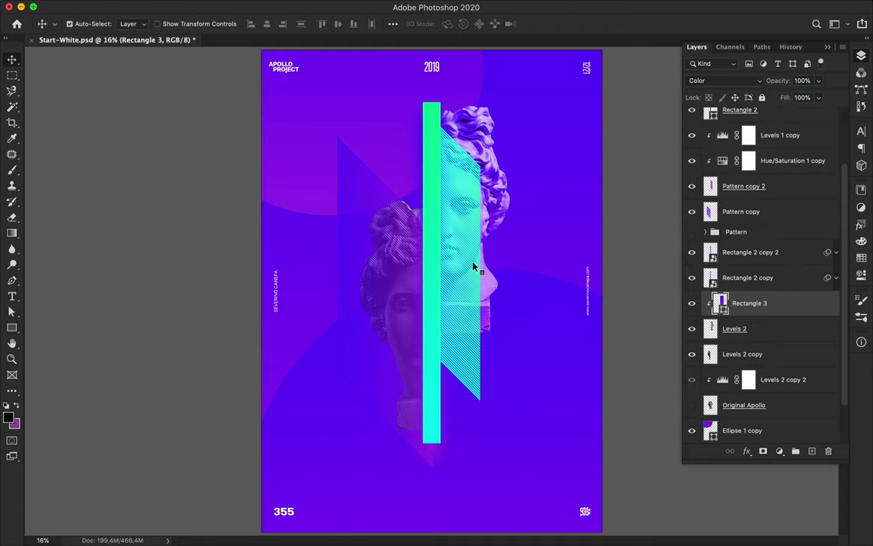
left_click(476, 267, "super")
left_click(767, 139, "shift")
key("super+e")
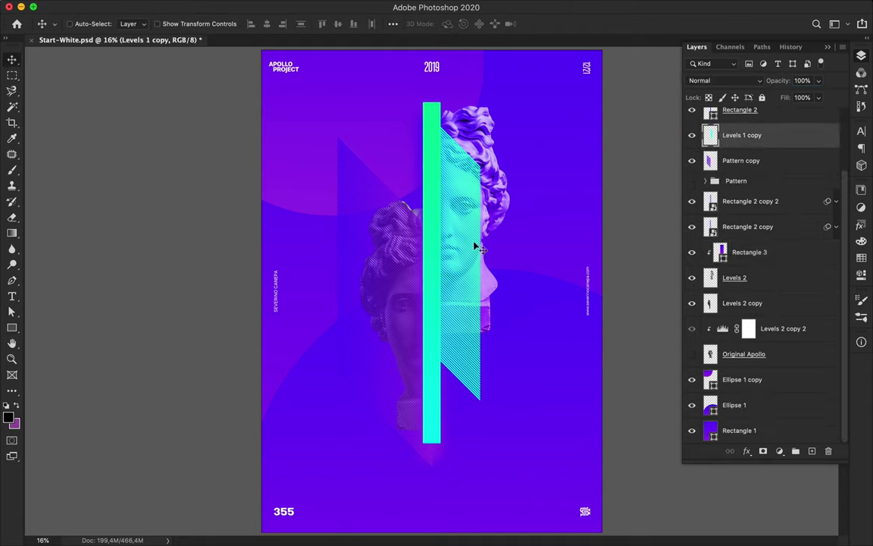
Step: Duplicate the merged green pattern to the right of the statue head
left_click_drag(462, 249, 532, 226)
key("super+t")
left_click_drag(494, 84, 580, 480)
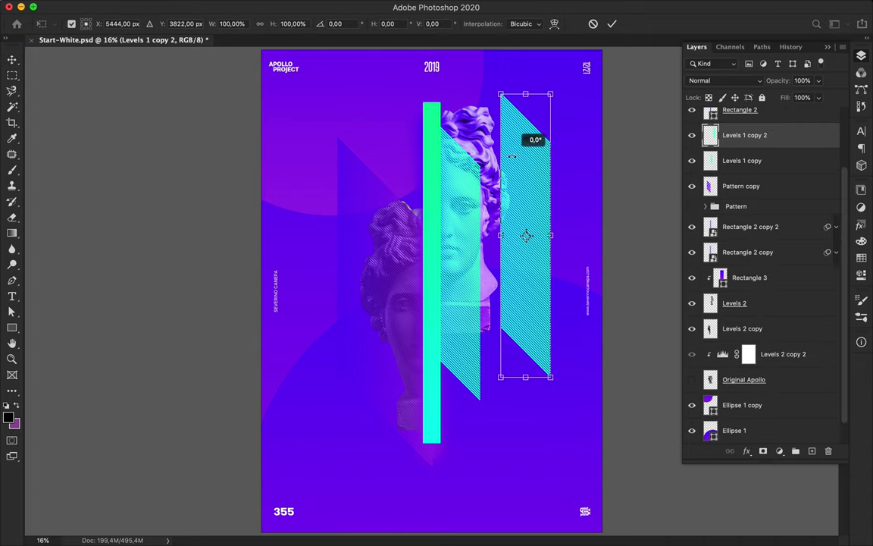
key("Return")
Step: Delete the upper part of the duplicated green pattern with a diagonal Polygonal Lasso selection and clear the selection
scroll(533, 188, "up", 5)
key("p")
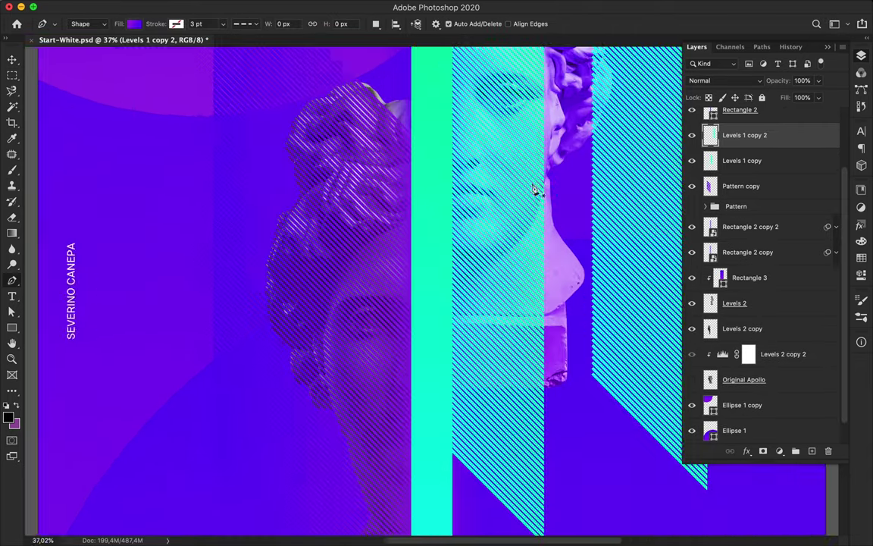
scroll(537, 190, "right", 5)
left_click(12, 92)
left_click(77, 103)
scroll(396, 129, "up", 3)
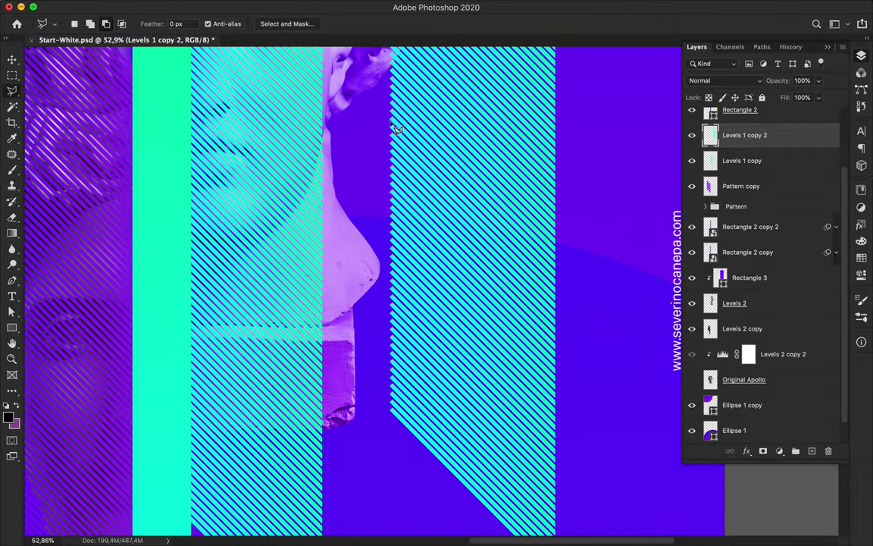
scroll(615, 307, "down", 5)
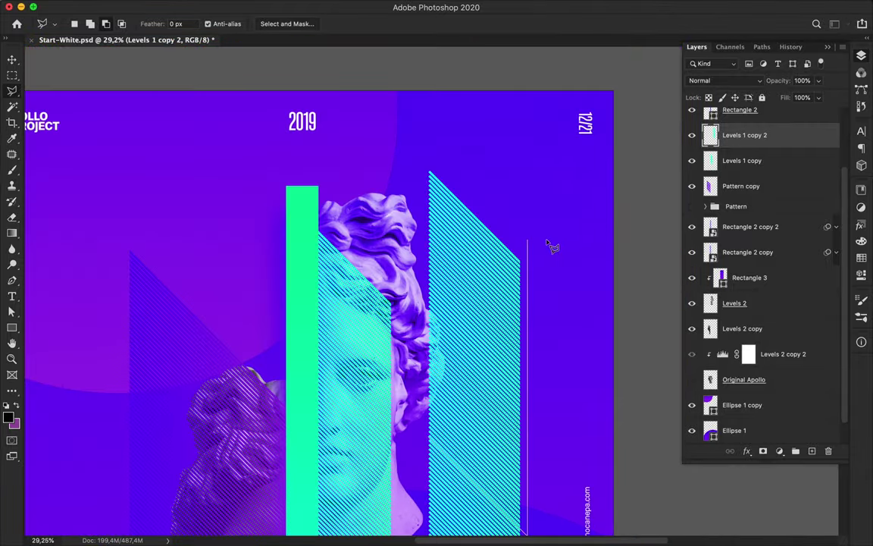
left_click(412, 422)
key("Delete")
scroll(416, 425, "down", 4)
key("v")
key("super+d")
Step: Duplicate the shortened green pattern slightly offset beside itself and again up over the right side of the head
scroll(497, 378, "down", 5)
mouse_move(472, 349)
left_mouse_down()
mouse_move(460, 443)
mouse_move(494, 384)
mouse_move(470, 407)
mouse_move(479, 403)
mouse_move(446, 155)
left_mouse_up()
scroll(470, 220, "down", 3)
scroll(470, 219, "up", 4)
scroll(471, 218, "up", 8)
Step: Trim the pattern copy over the head to a narrow diagonal band with a Polygonal Lasso selection and clear the selection
key("l")
scroll(387, 212, "up", 6)
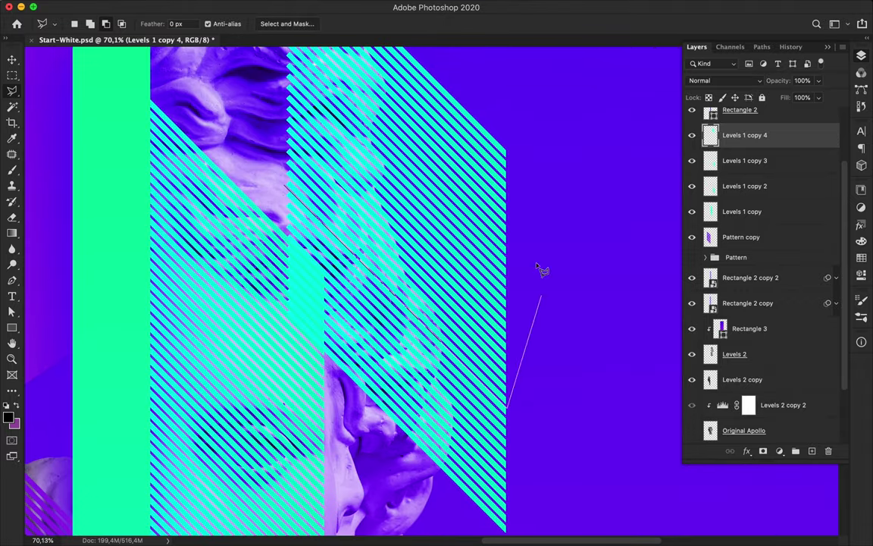
scroll(564, 410, "up", 5)
left_click(536, 319)
left_click(309, 88)
left_click(252, 98)
double_click(261, 280)
key("Delete")
left_click(340, 284)
key("Escape")
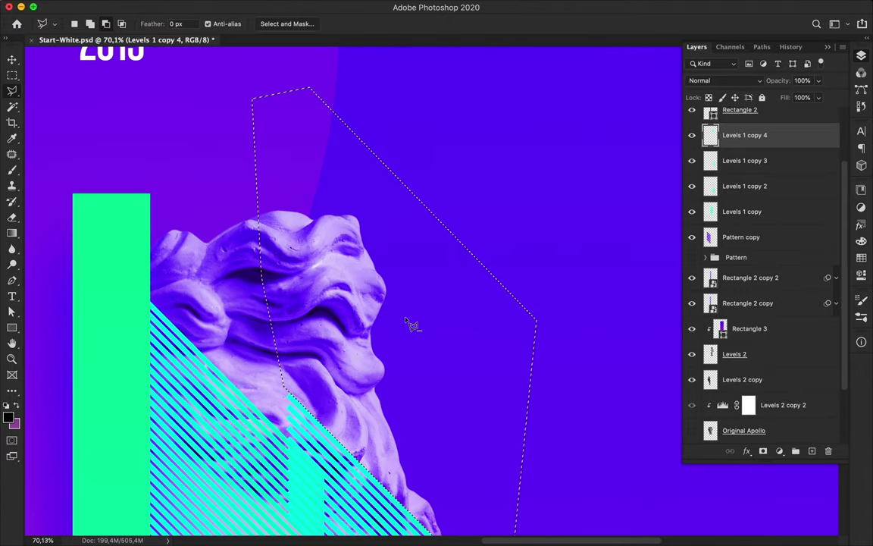
key("v")
scroll(402, 283, "down", 8)
Step: Save the poster document
key("ctrl+s")
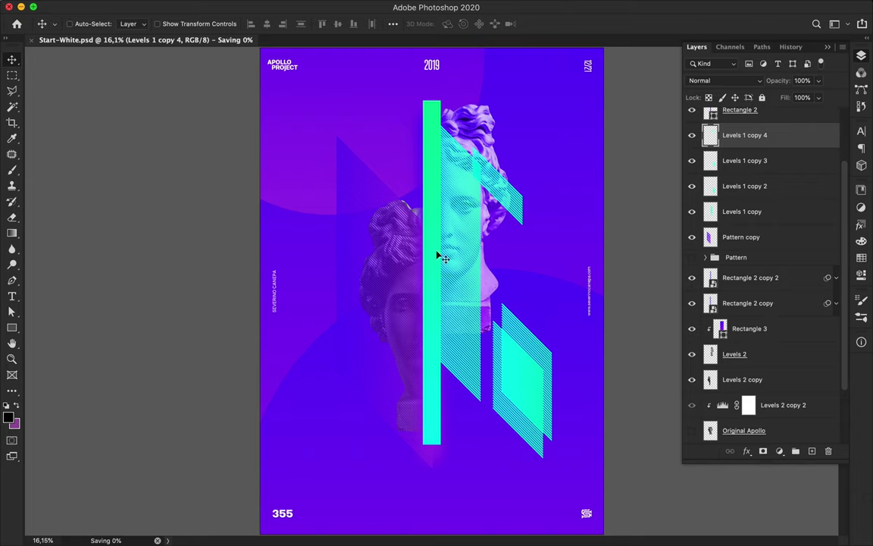
scroll(408, 245, "up", 2)
scroll(407, 244, "up", 3)
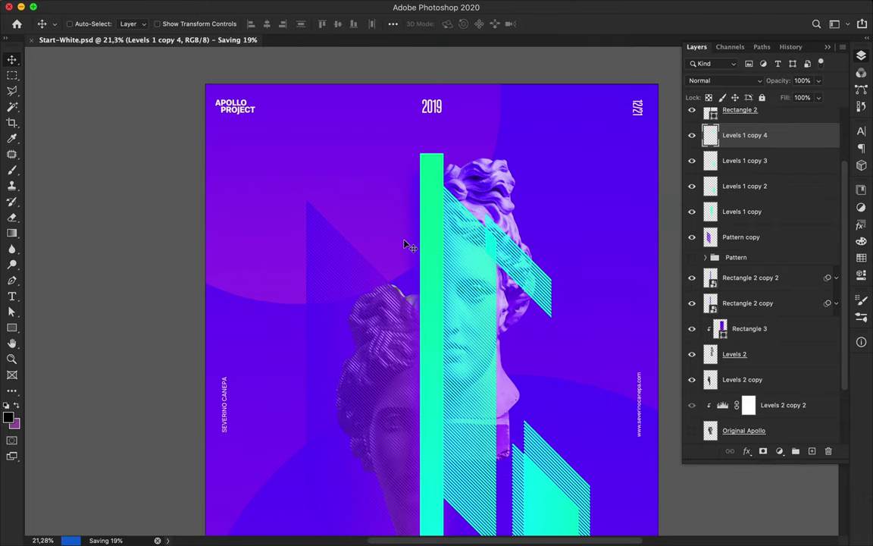
scroll(311, 112, "down", 1)
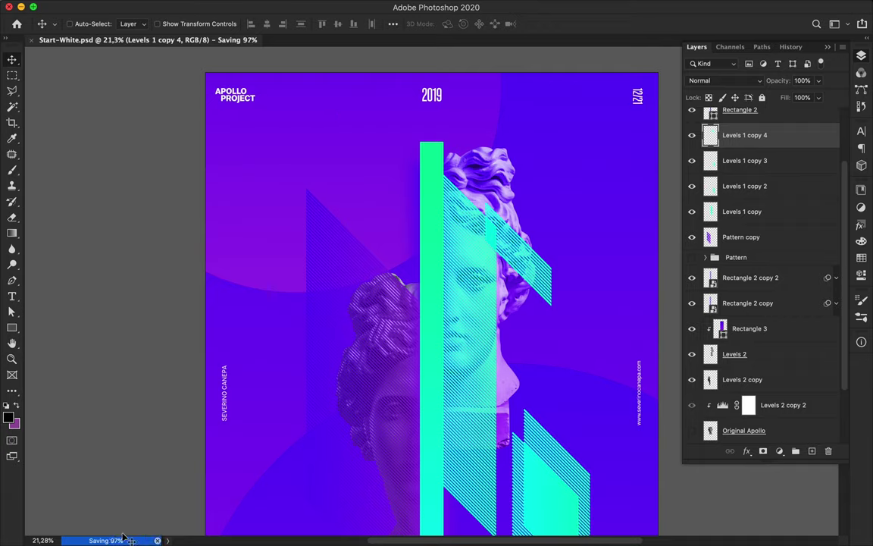
Step: Add the text APOLLO above the left head half
key("t")
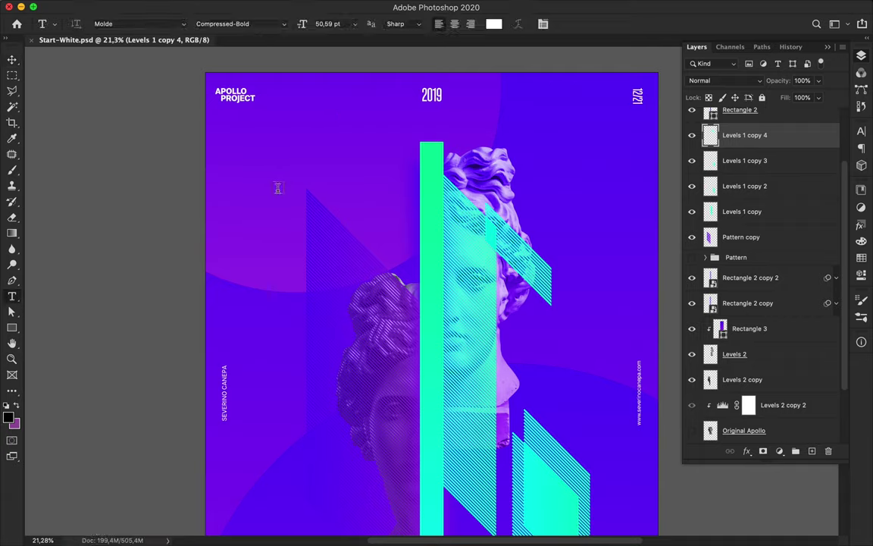
left_click(278, 189)
type("APOLLO")
left_click(340, 193)
Step: Set the APOLLO text to Molde Expanded-Semibold with 600 tracking and position it against the green strip's left side
left_click(862, 130)
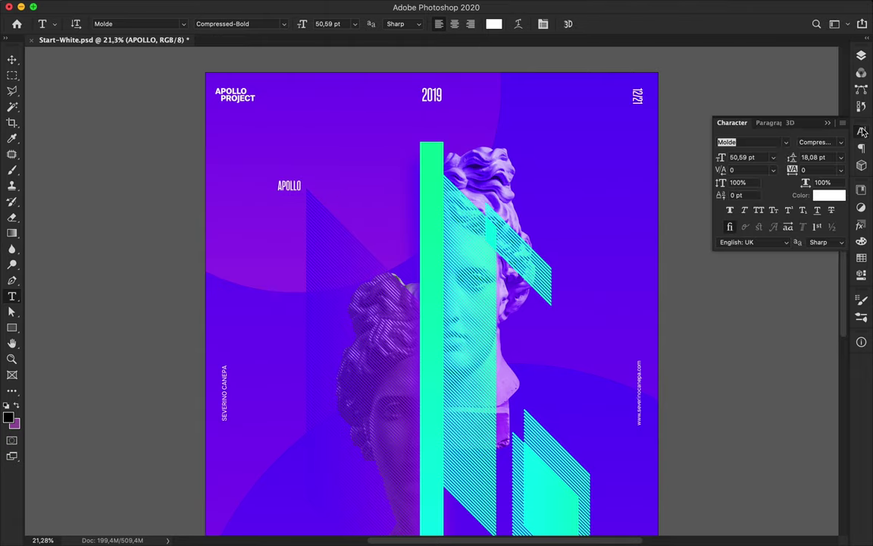
left_click(840, 142)
scroll(804, 267, "down", 10)
left_click(777, 425)
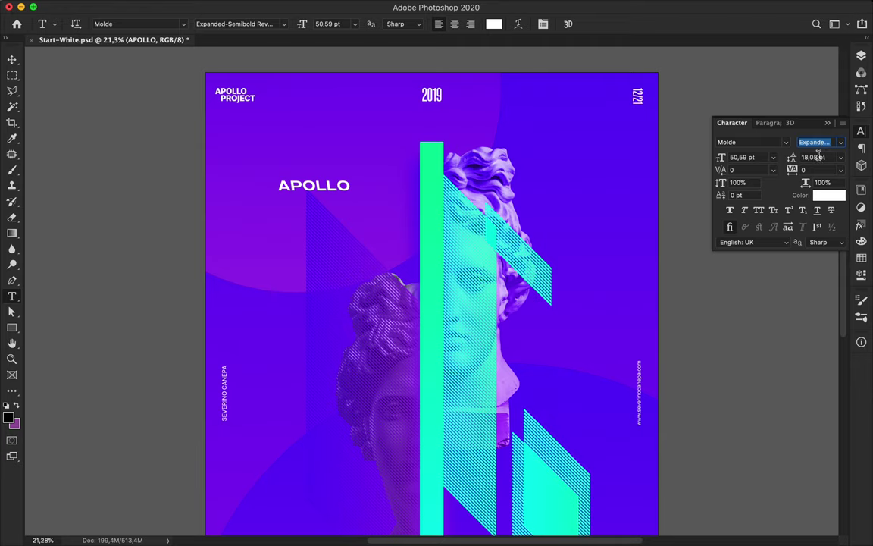
key("v")
scroll(353, 170, "up", 3)
left_click_drag(328, 209, 347, 190)
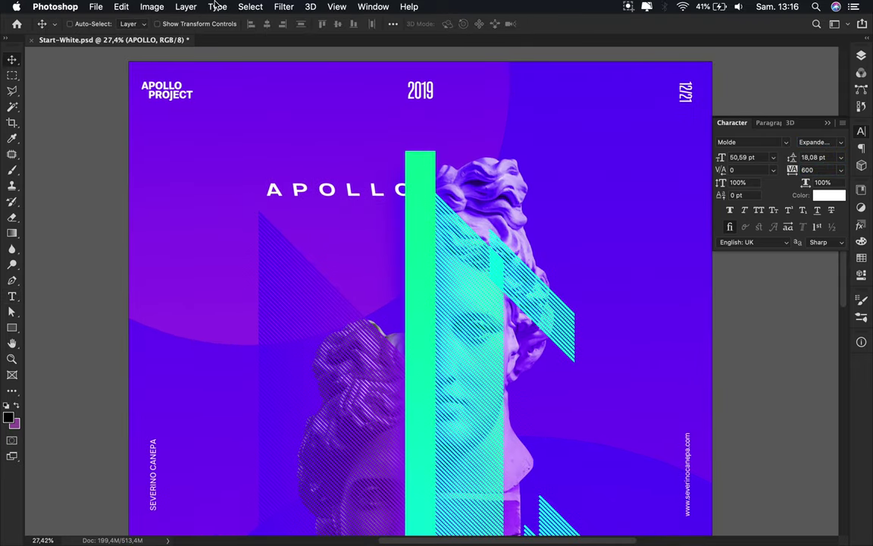
Step: Change the APOLLO text colour to the background's blue-violet
double_click(290, 182)
left_click(494, 23)
left_click(547, 115)
left_click(723, 260)
left_click(12, 60)
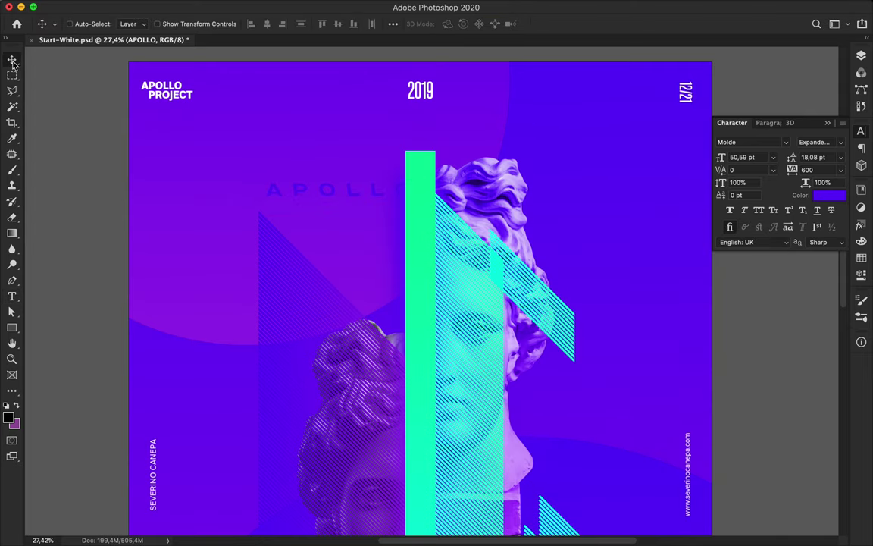
Step: Place the APOLLO text below Rectangle 2 and clip copies of the strip's Levels and Hue/Saturation adjustments to it
left_click(860, 56)
scroll(783, 176, "up", 3)
left_click_drag(777, 174, 741, 222)
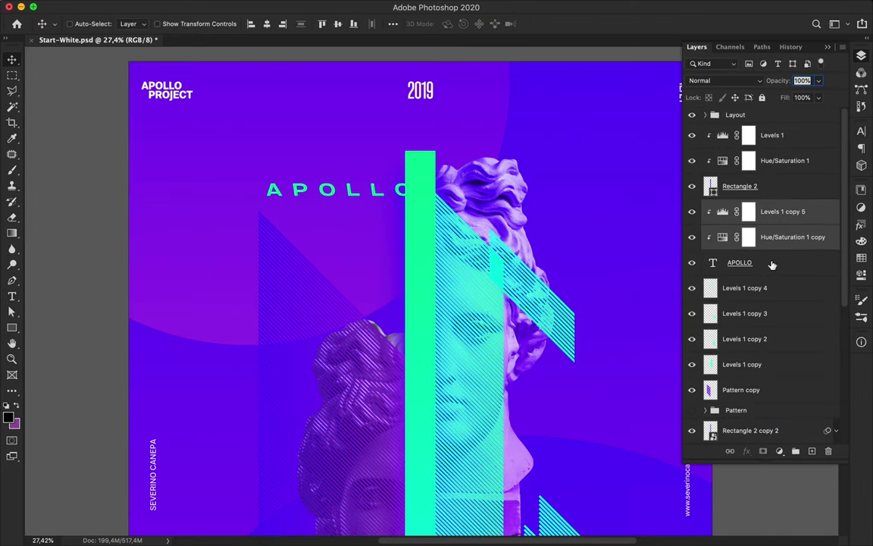
Step: Duplicate the APOLLO text layer with its Levels and Hue/Saturation adjustments and clip the adjustment copies to the duplicate
left_click(764, 264)
left_click_drag(767, 266, 767, 277)
left_click(768, 240)
left_click(771, 214, "shift")
left_click_drag(770, 214, 771, 274)
left_click(740, 325, "alt")
left_click(737, 301, "alt")
Step: Move the APOLLO text copy below the small text and enlarge it to 387.77% with Free Transform, starting near the left edge
left_click_drag(315, 173, 536, 329)
key("ctrl+t")
left_click_drag(618, 298, 537, 304)
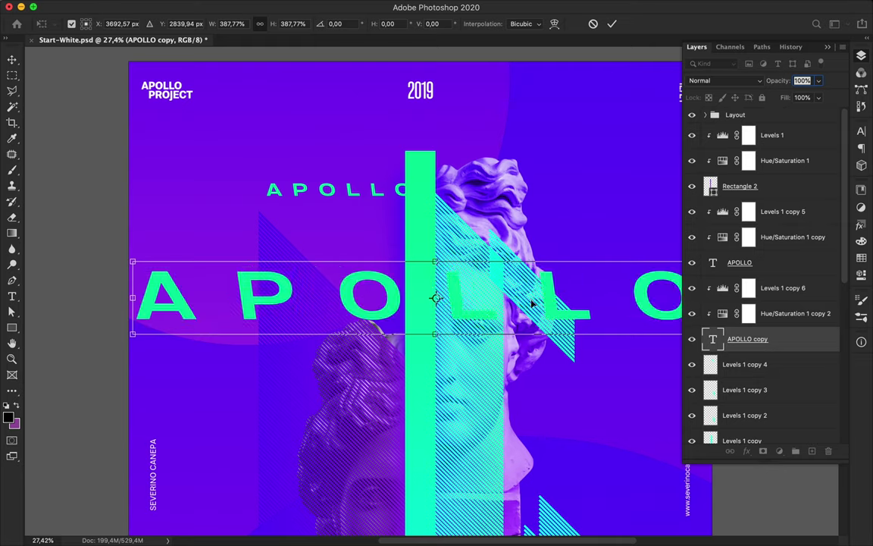
key("Return")
Step: Set the large APOLLO text's tracking to 0
left_click(860, 135)
left_click(819, 172)
key("shift+Down")
key("shift+Down")
key("shift+Down")
key("shift+Down")
key("shift+Down")
key("shift+Down")
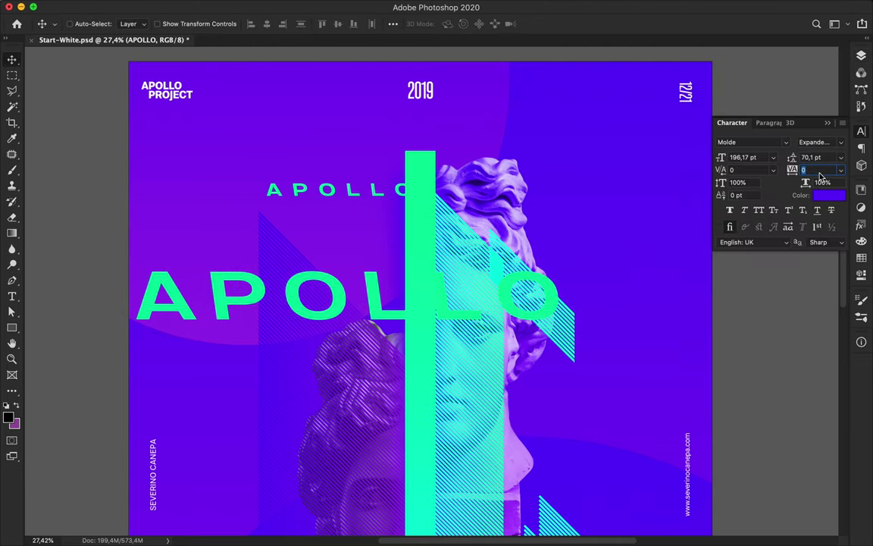
key("Return")
Step: Try deleting the letters LLO from the small APOLLO text and moving it, and undo these changes
double_click(350, 197)
left_click_drag(347, 191, 428, 190)
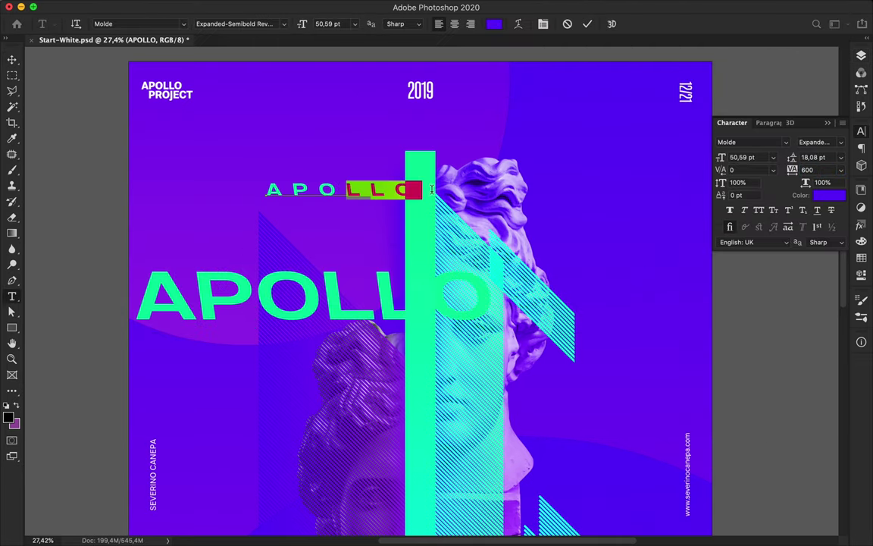
key("BackSpace")
key("BackSpace")
key("super+Return")
left_click_drag(297, 193, 389, 219)
key("super+z")
key("super+z")
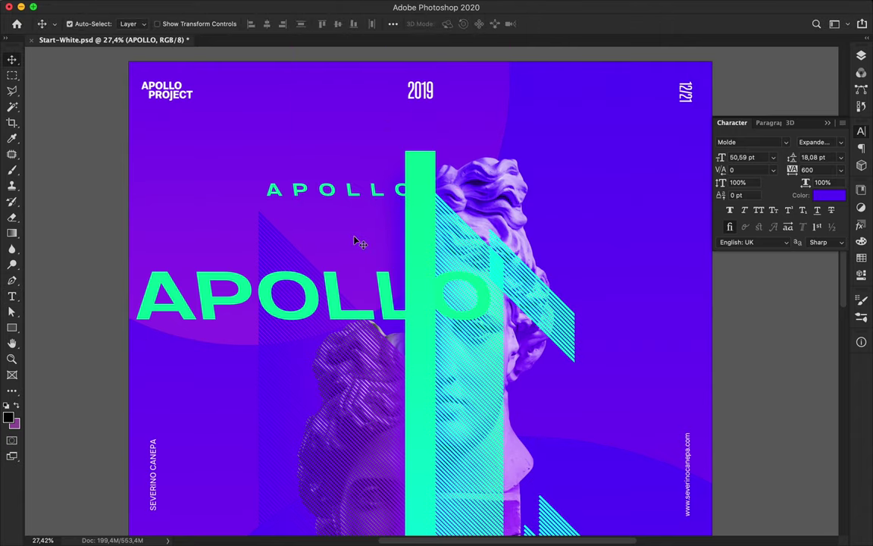
Step: Duplicate the small APOLLO text just below itself and clip another pair of Levels and Hue/Saturation copies to the uncoloured text
left_click_drag(359, 188, 359, 219)
left_click(861, 56)
left_click(771, 216)
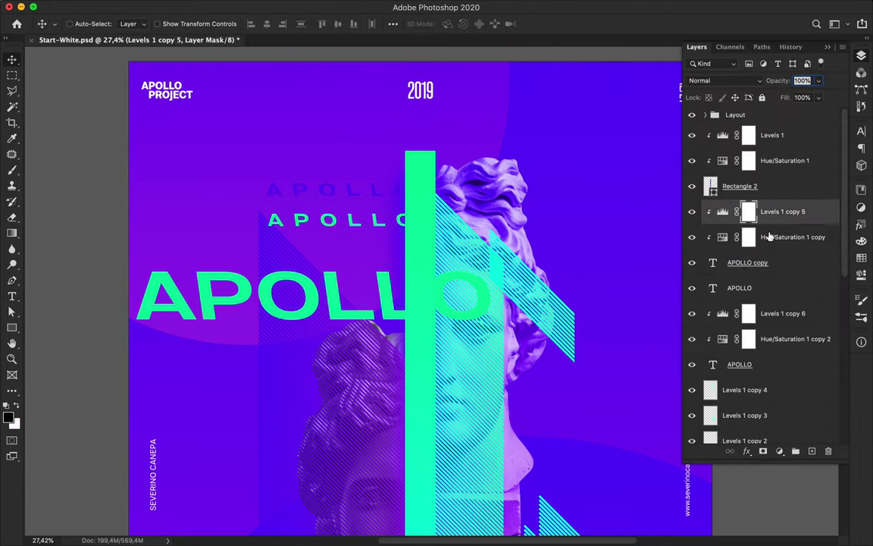
left_click(770, 236, "shift")
left_click_drag(770, 236, 774, 273)
left_click(756, 326, "alt")
left_click(750, 301, "alt")
Step: Merge the upper small APOLLO text with its adjustments and move it right across the green strip
left_click(758, 341, "shift")
left_click(760, 291)
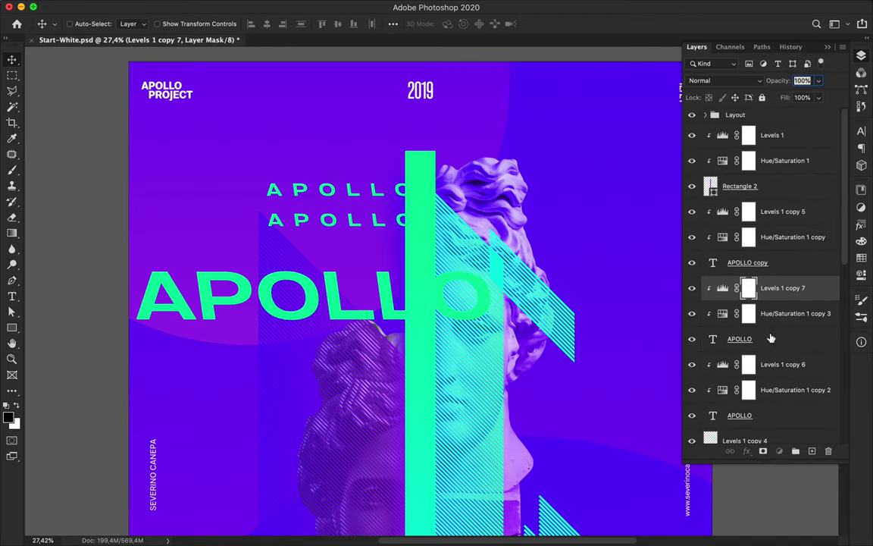
left_click(771, 338, "shift")
key("super+e")
left_click_drag(361, 194, 399, 182)
Step: Delete the last letters of the upper small text with a rectangular selection and move the remaining APO against the green strip
key("m")
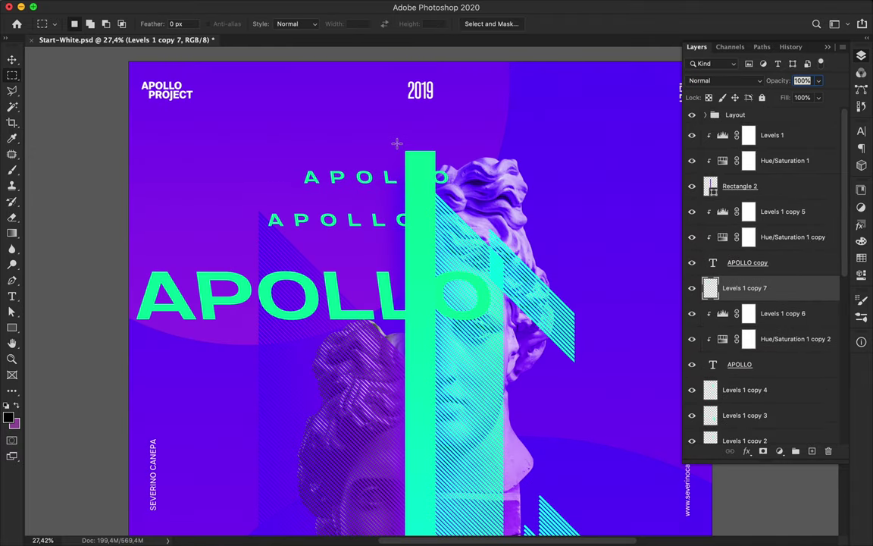
key("Delete")
key("super+d")
key("v")
left_click_drag(362, 179, 401, 178)
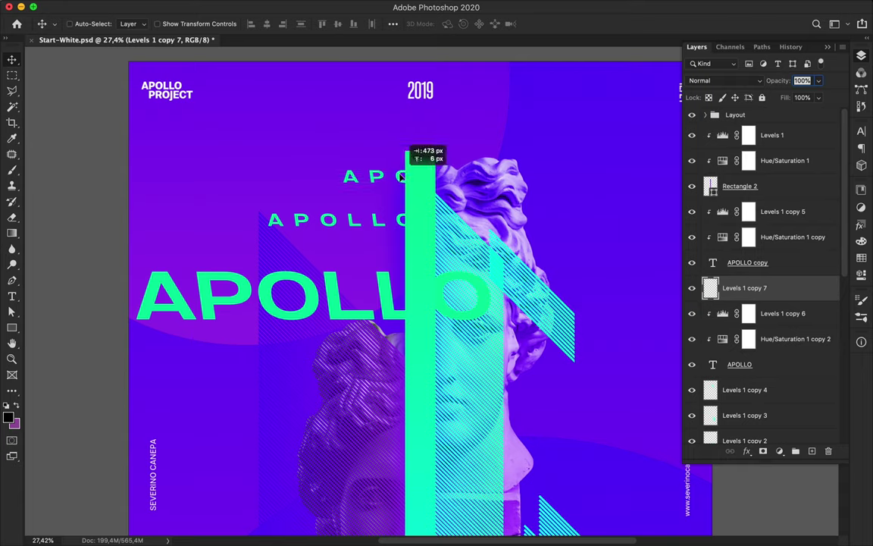
Step: Merge the other small APOLLO text with its adjustments and move it down across the green strip
left_click(391, 214, "ctrl")
left_click(726, 212, "shift")
key("ctrl+e")
left_click_drag(380, 218, 495, 485)
Step: Delete the first letters of the lower small text with a rectangular selection and place the remaining LLO right of the green strip
key("m")
left_click_drag(371, 435, 459, 509)
key("Delete")
key("super+d")
key("v")
scroll(557, 471, "down", 5)
left_click_drag(515, 345, 594, 341)
scroll(594, 342, "up", 5)
scroll(594, 342, "down", 3)
Step: Move the large APOLLO text down beside the lower end of the green strip and enlarge it to about 144%
left_click_drag(377, 235, 113, 253)
scroll(113, 253, "down", 3)
scroll(187, 271, "down", 4)
left_click_drag(256, 177, 256, 443)
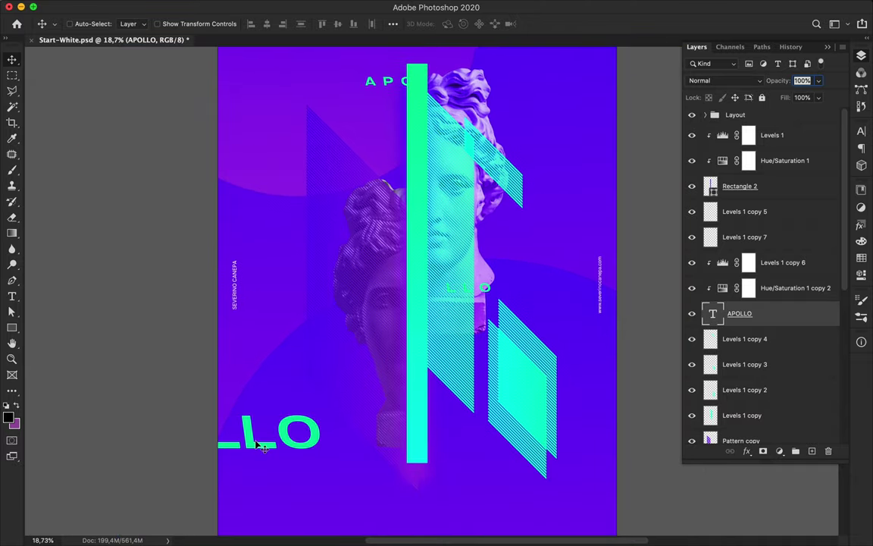
scroll(258, 447, "down", 3)
key("ctrl+t")
left_click_drag(322, 346, 423, 413)
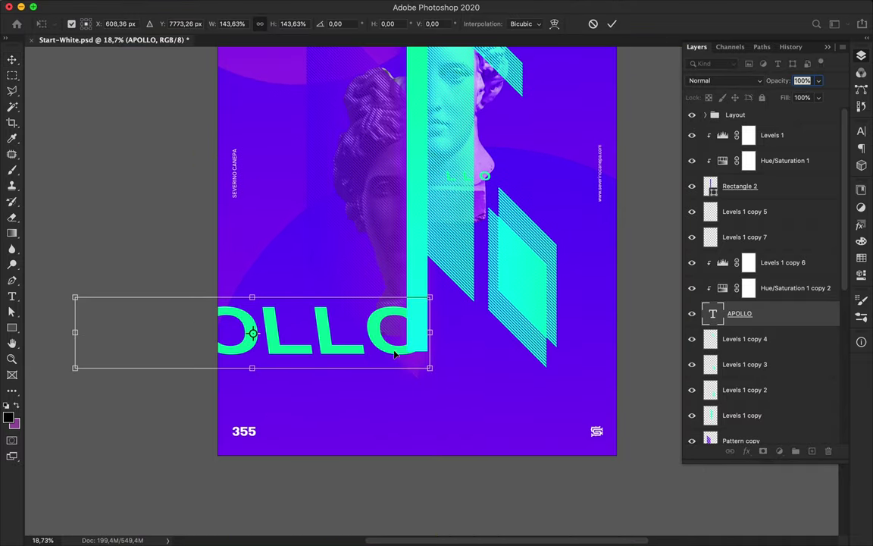
left_click_drag(396, 355, 364, 348)
Step: Move the large APOLLO text and its two adjustment layers below the Pattern copy layer in the stacking order
double_click(771, 312)
left_click(713, 301)
left_click_drag(793, 310, 783, 408)
Step: Duplicate the large APOLLO text with its adjustments and place the copy across the upper half of the green strip
left_click_drag(301, 341, 583, 149)
scroll(580, 151, "up", 3)
left_click_drag(520, 226, 556, 215)
key("super+minus")
scroll(628, 156, "down", 1)
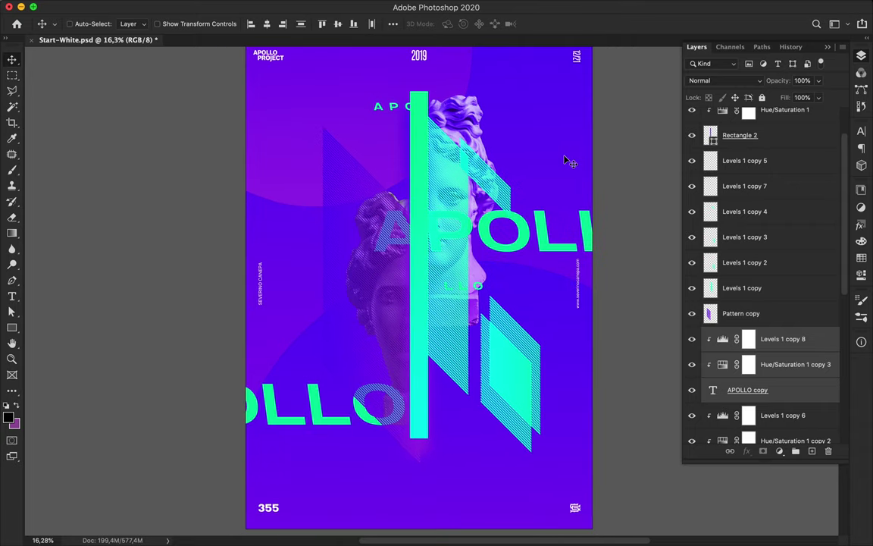
Step: Move the small LLO text down along the strip and shift the upper large APOLLO up and left across the statue's hair
left_click(474, 285, "super")
left_click_drag(473, 285, 457, 376)
left_click(510, 248, "super")
left_click_drag(517, 252, 419, 161)
Step: Keep a hidden duplicate of the upper large APOLLO text with its adjustments and merge the visible text with its adjustments
left_click_drag(791, 397, 777, 341)
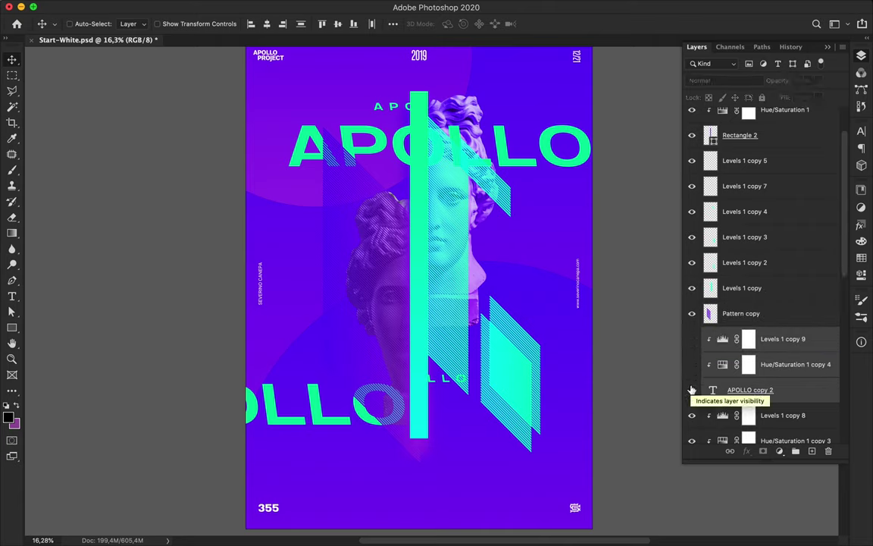
scroll(797, 367, "down", 3)
left_click(802, 360)
left_click(784, 410, "shift")
key("super+e")
Step: Delete the letters of the upper large APOLLO that lie left of the green strip using a rectangular selection
key("m")
left_click_drag(283, 91, 413, 198)
key("BackSpace")
key("v")
key("super+d")
left_click_drag(503, 147, 506, 176)
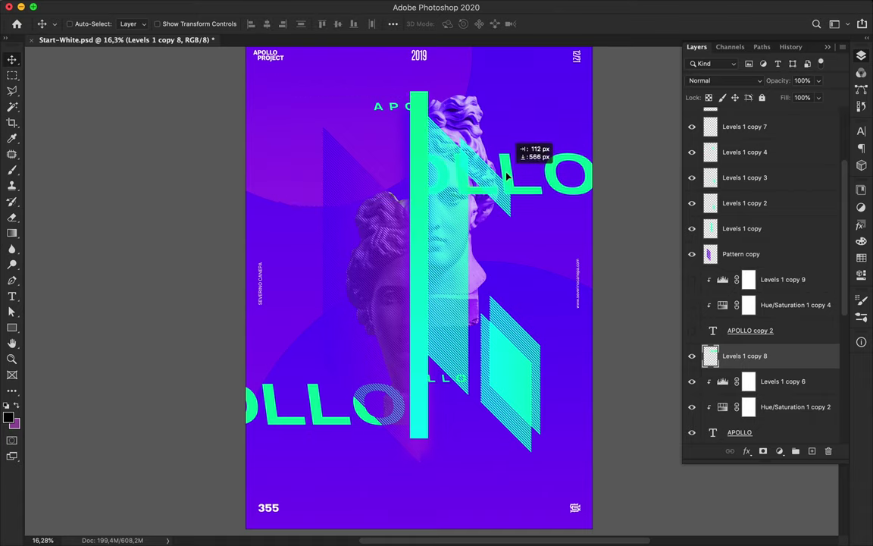
left_click(325, 418, "super")
left_click(801, 389, "shift")
key("super+e")
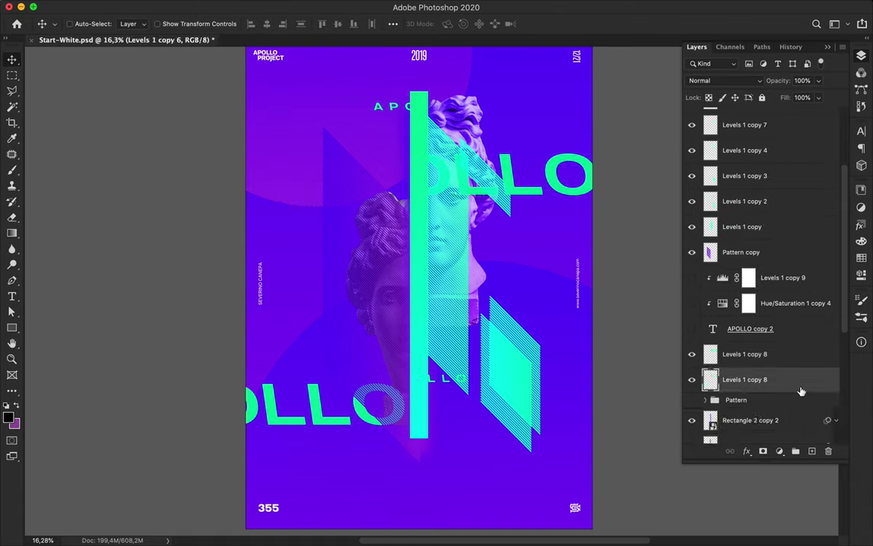
left_click_drag(329, 421, 407, 384)
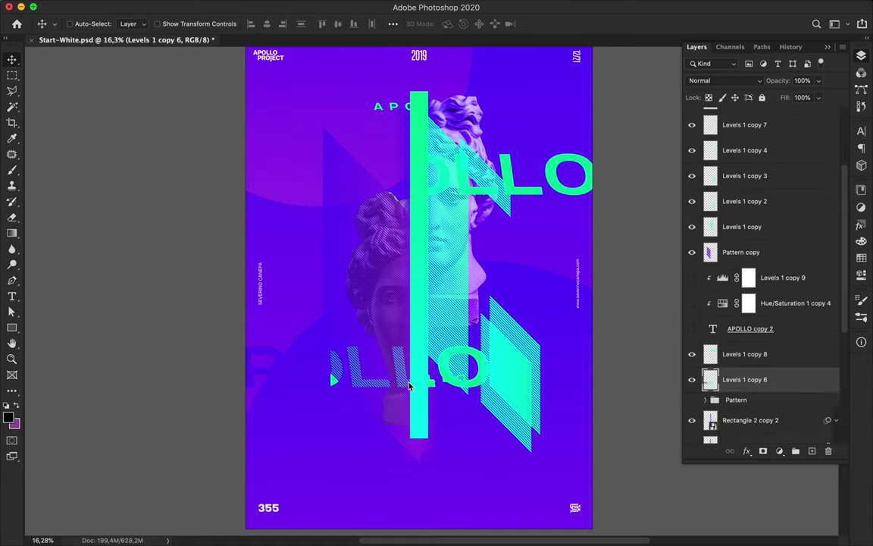
key("super+z")
key("super+z")
key("super+z")
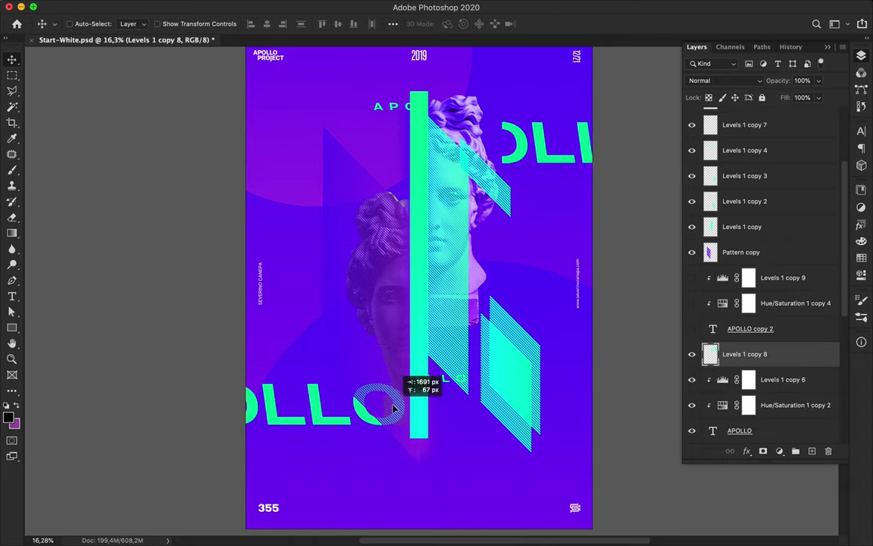
Step: Move the lower large APOLLO text up and right across the green strip and merge it with its adjustments
left_click_drag(317, 415, 483, 362)
left_click(774, 377, "shift")
key("super+e")
Step: Delete the lower large text's letters right of the strip, and move the lower half up and the upper half down closer together
key("m")
left_click_drag(422, 305, 580, 417)
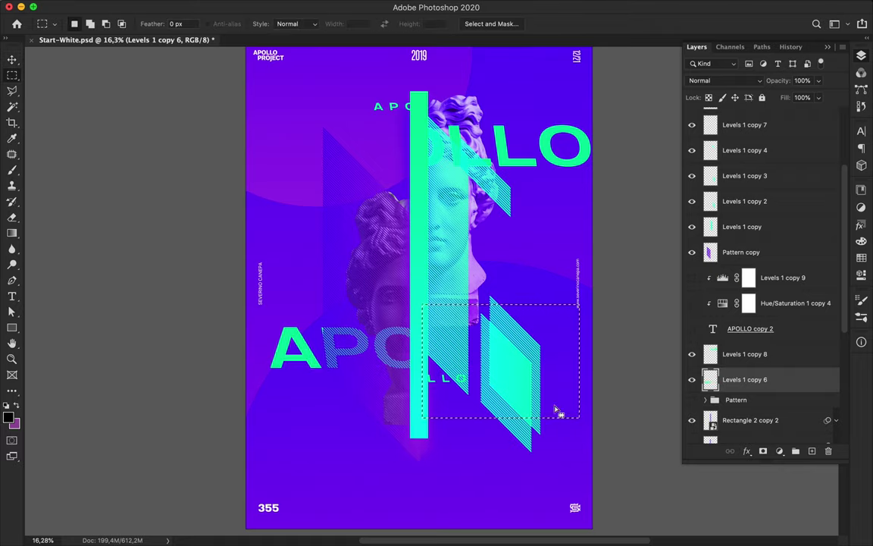
key("v")
key("super+d")
left_click_drag(307, 353, 308, 323)
left_click_drag(523, 155, 523, 247)
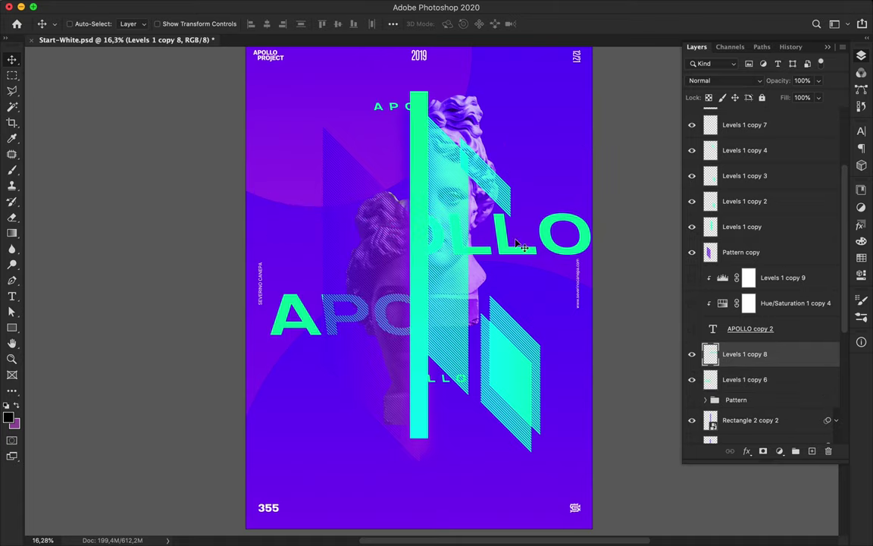
Step: Delete one of the overlapping lower-right line panels and move the small panel from the statue's hair down beside the remaining one
left_click(506, 200)
left_click(531, 347)
left_click_drag(535, 345, 543, 379)
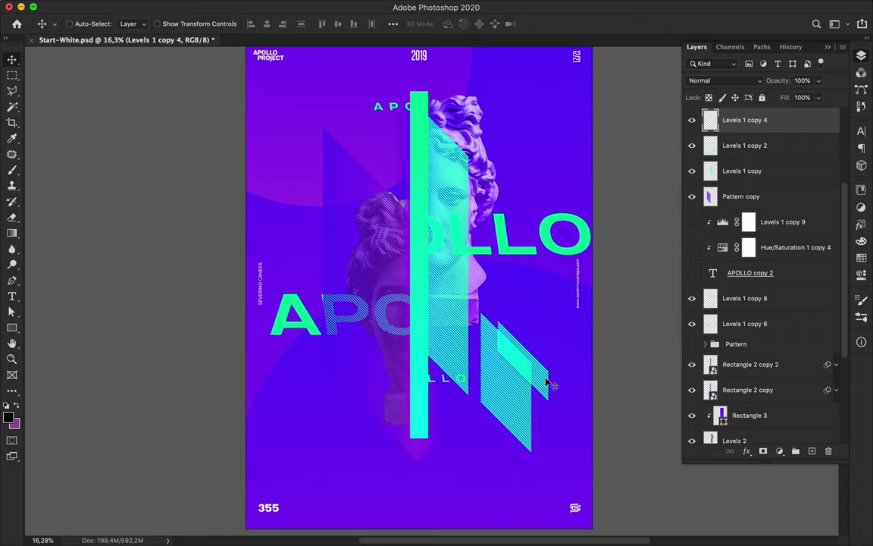
left_click_drag(543, 383, 569, 385)
Step: Duplicate the purple line pattern over the left statue half and offset the copy up and to the left
scroll(367, 208, "up", 3)
scroll(368, 209, "left", 1)
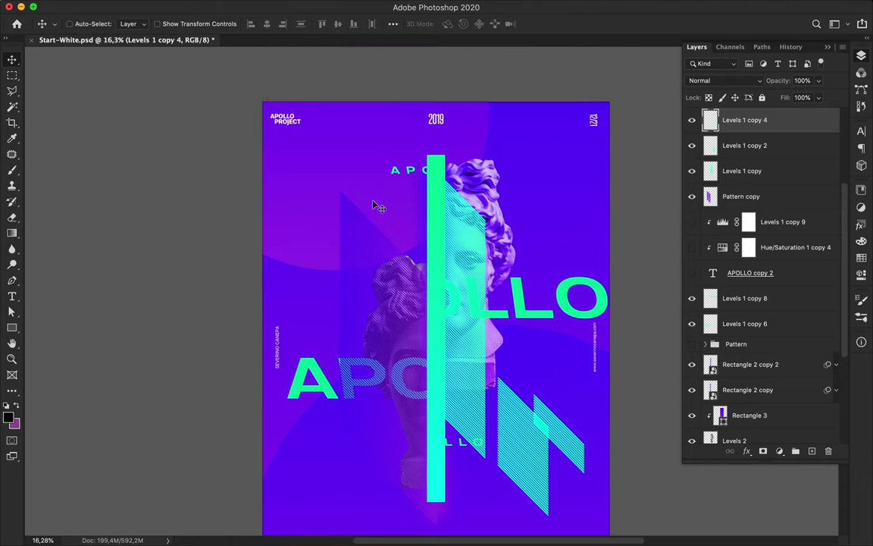
left_click(357, 301, "super")
left_click_drag(357, 301, 321, 209)
Step: Cut off the upper part of the duplicated purple line pattern along a diagonal with the Polygonal Lasso
key("super+plus")
key("super+plus")
key("super+plus")
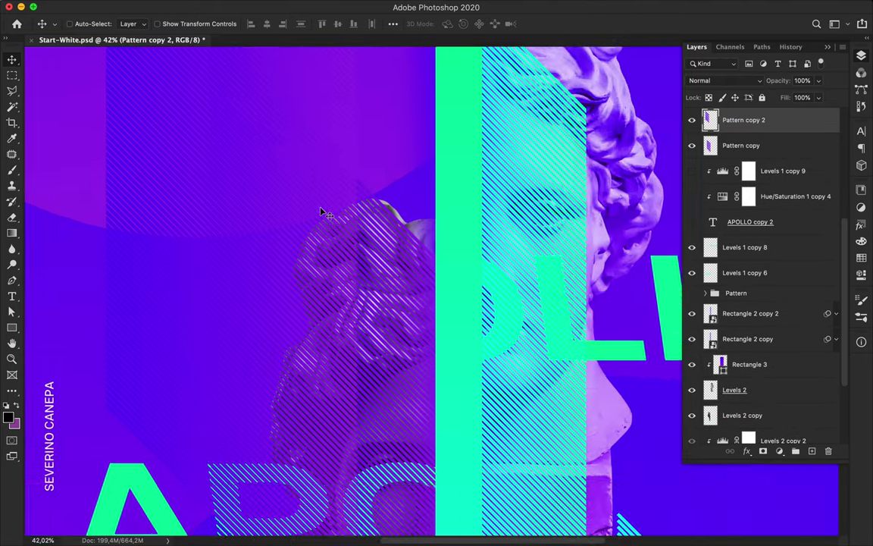
scroll(322, 213, "left", 3)
scroll(323, 213, "up", 1)
key("l")
left_click(228, 182)
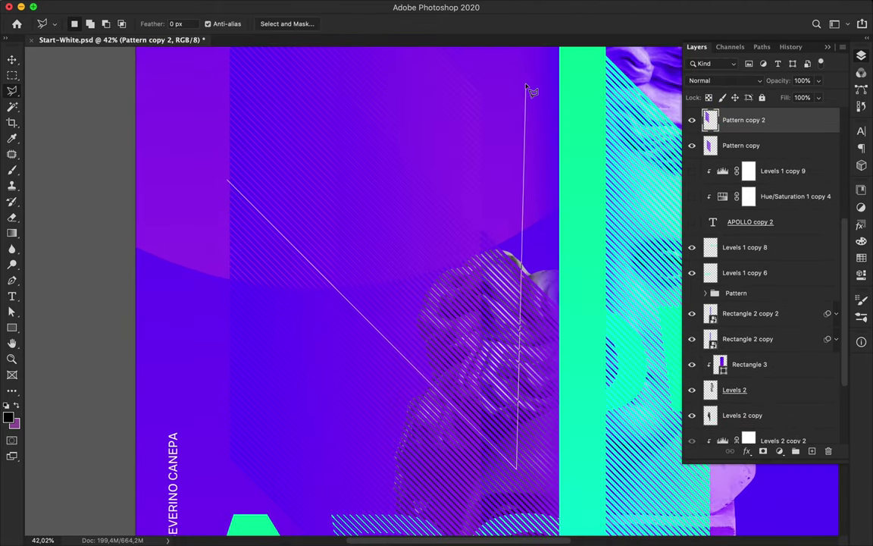
scroll(526, 85, "up", 3)
left_click(527, 85)
scroll(527, 84, "left", 3)
left_click(423, 91)
left_click(366, 175)
left_click(445, 514)
key("Delete")
key("super+d")
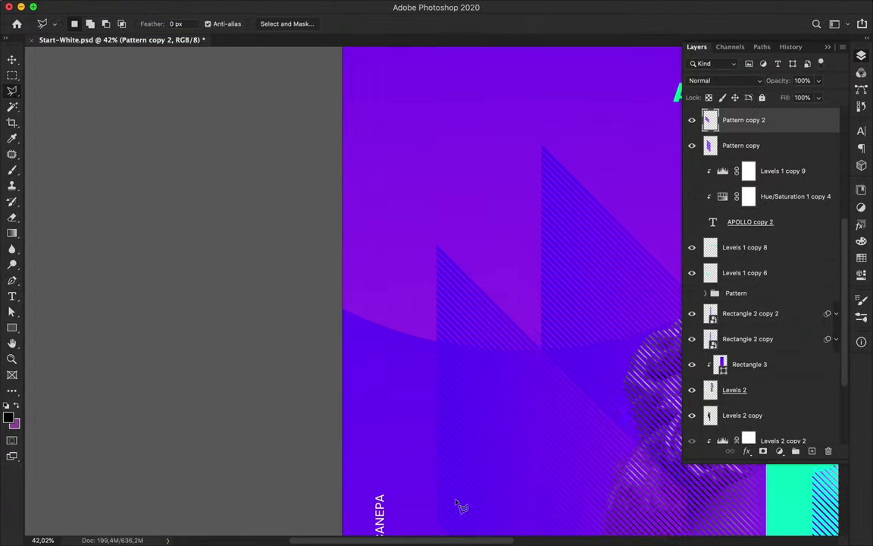
Step: Move the trimmed purple pattern up into the poster's upper left and duplicate it into the lower-left corner
key("v")
left_click_drag(460, 506, 460, 212)
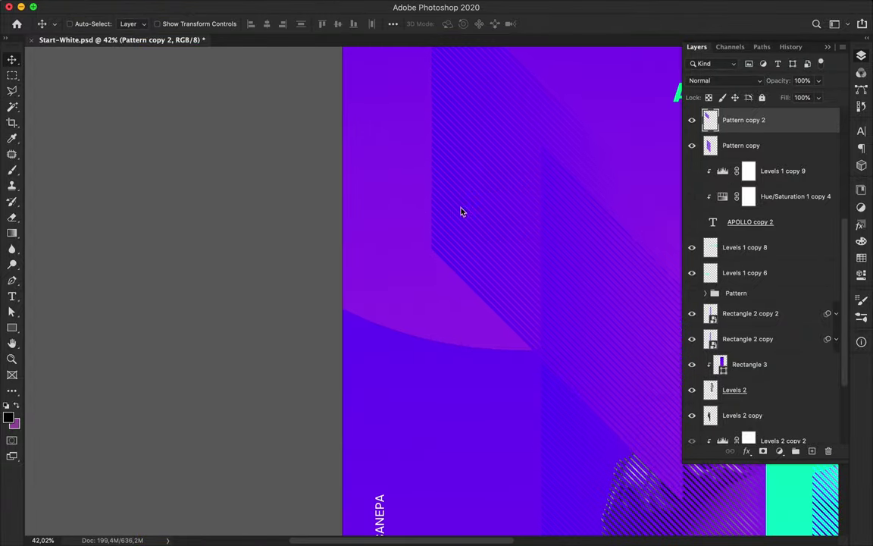
scroll(461, 211, "down", 6)
left_click_drag(325, 198, 294, 502)
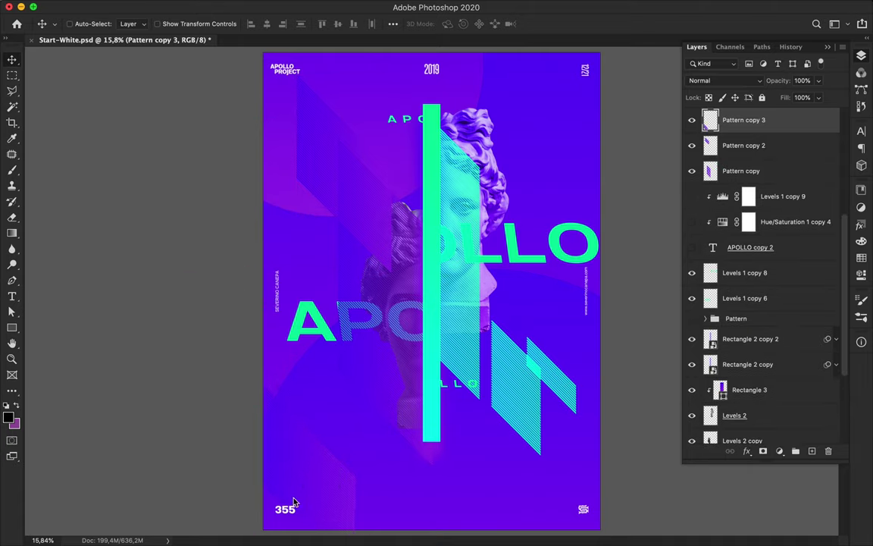
Step: Move the small APO text down and the small LLO text up toward the middle of the green strip
left_click_drag(457, 388, 456, 396)
left_click_drag(406, 121, 407, 219)
left_click_drag(458, 394, 456, 296)
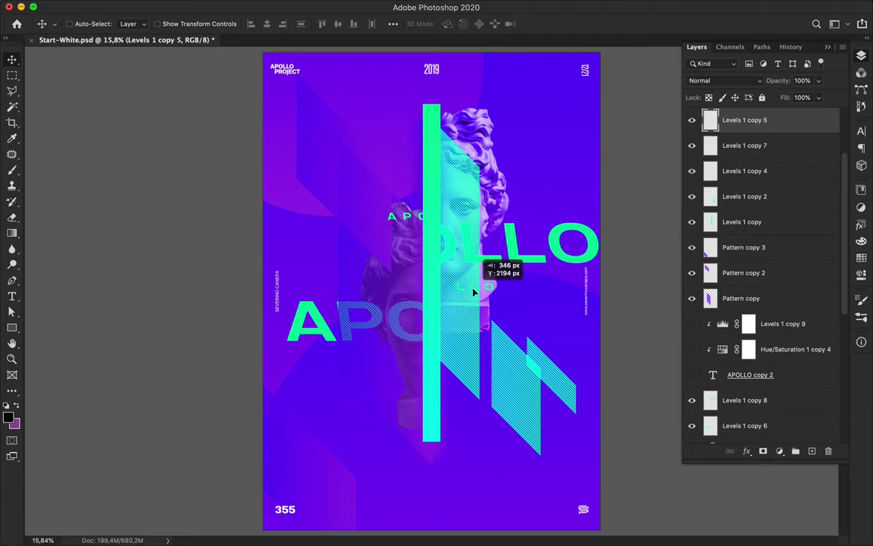
Step: Select the strip, lettering, pattern and statue layers together and move the whole composition slightly down
left_click(739, 379)
scroll(757, 228, "up", 3)
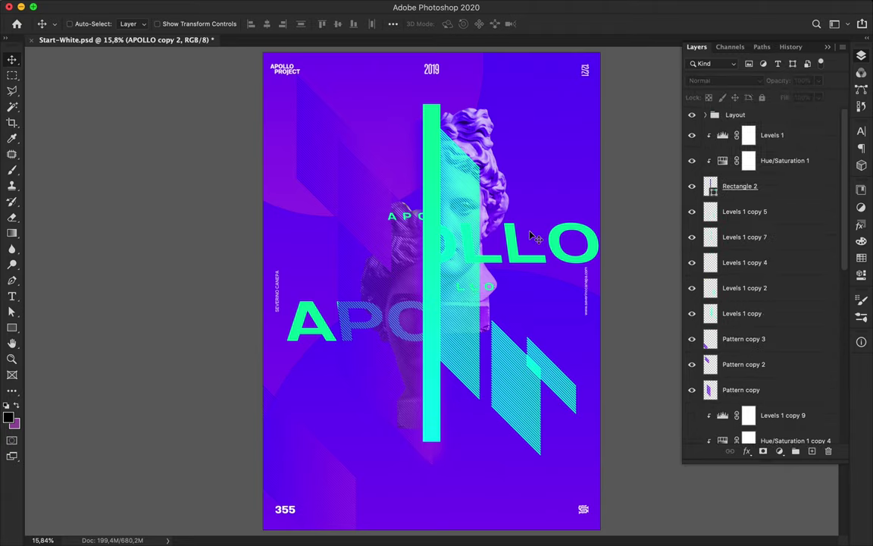
scroll(765, 369, "down", 5)
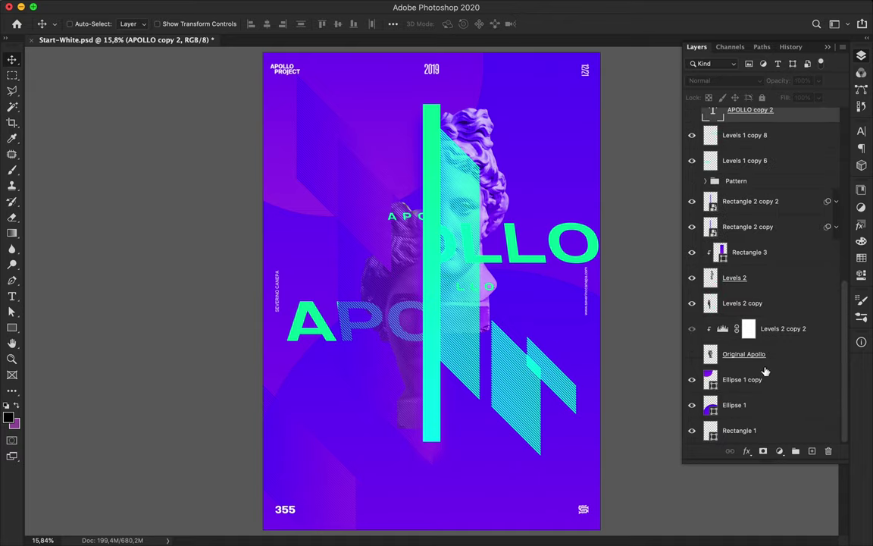
left_click(788, 304)
scroll(776, 257, "up", 5)
left_click(762, 187)
mouse_move(477, 197)
left_mouse_down()
mouse_move(470, 216)
mouse_move(478, 213)
left_mouse_up()
Step: Scale the large OLLO text down so it clears the poster's right edge, and save the document
left_click(518, 273)
left_click_drag(519, 274, 520, 254)
key("super+t")
left_click_drag(599, 217, 547, 258)
key("Return")
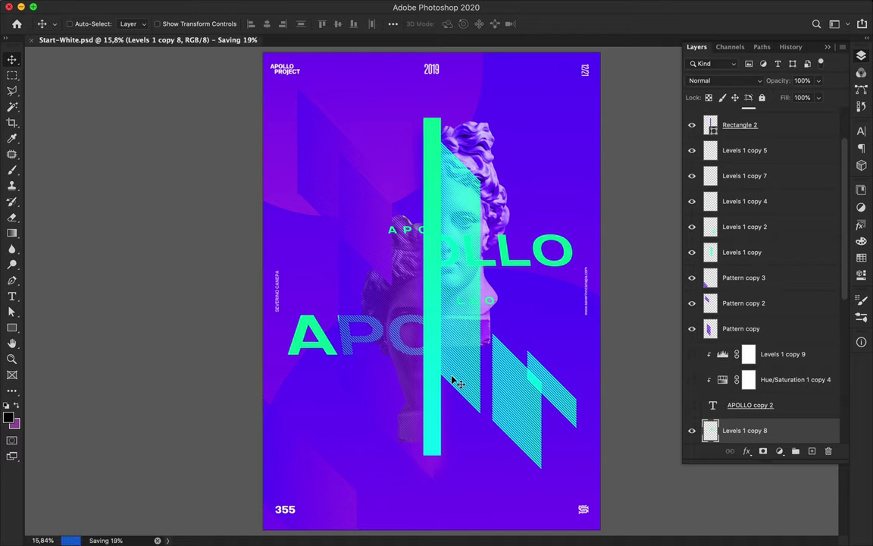
left_click(633, 8)
left_click(682, 24)
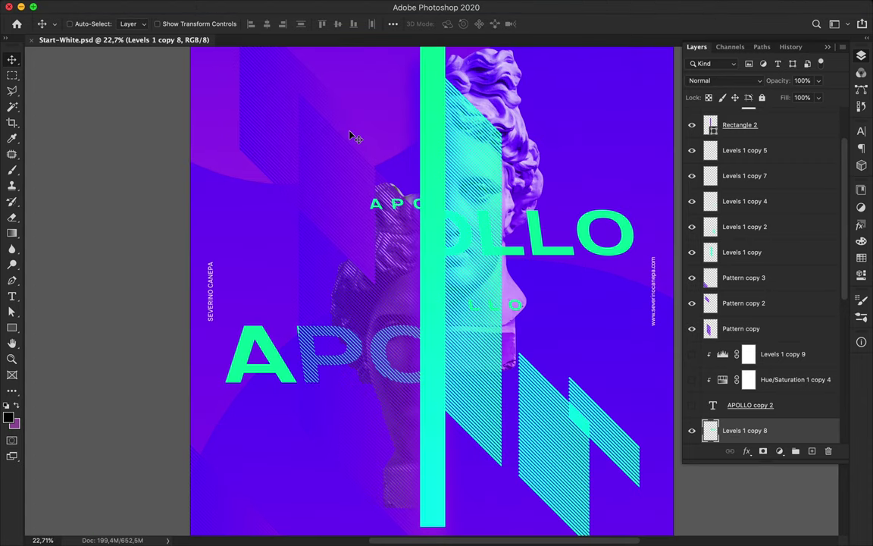
Step: Add the text line "The end is coming soon" and clip copies of the Levels and Hue/Saturation adjustments to it
key("t")
left_click(346, 112)
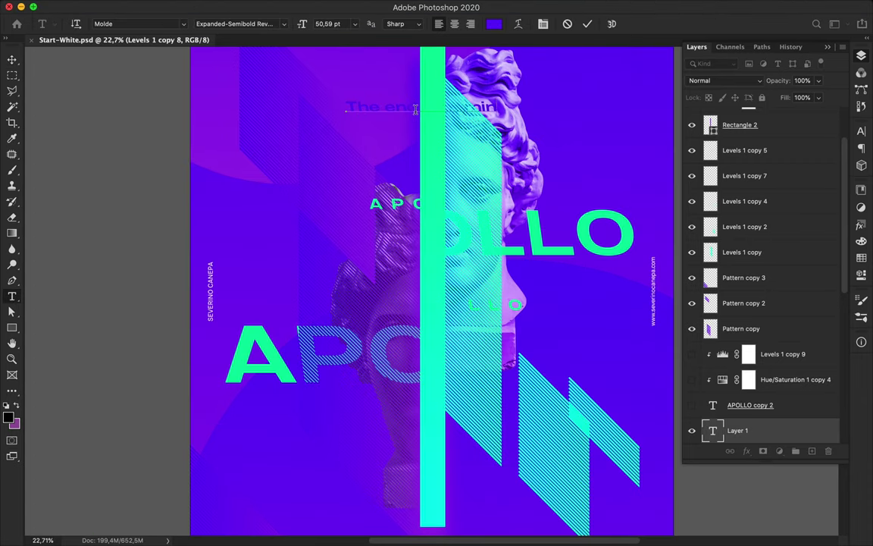
left_click(788, 357)
left_click(786, 235)
left_click(786, 254, "shift")
left_click_drag(786, 254, 778, 292)
left_click(752, 341, "alt")
left_click(746, 317, "alt")
left_click_drag(692, 312, 692, 331)
scroll(534, 140, "up", 3)
key("v")
Step: Set the type size of the "The end is coming soon" line to 30 pt
left_click(861, 134)
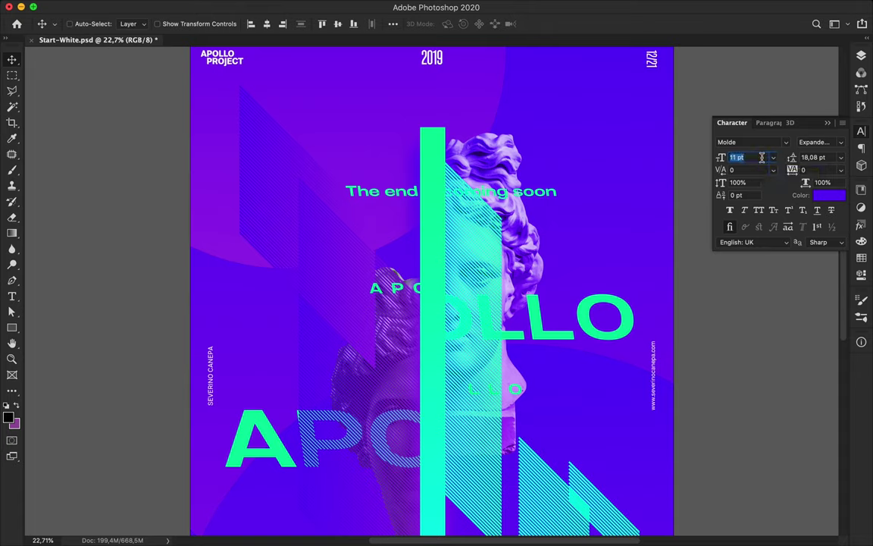
key("t")
double_click(397, 196)
left_click(342, 24)
key("shift+Down")
triple_click(393, 191)
type("30")
key("Return")
key("super+Return")
Step: Rotate the "The end is coming soon" line to vertical and place it left of the green strip's upper end
key("v")
key("super+t")
left_click_drag(459, 176, 385, 131)
left_click_drag(409, 194, 474, 262)
key("Return")
scroll(458, 187, "down", 5)
key("super+z")
Step: Duplicate the "The end is coming soon" text with its two adjustments below the original and clip the copied adjustments to it
left_click(861, 56)
left_click_drag(795, 354, 811, 368)
left_click(791, 331)
left_click(784, 306, "shift")
left_click_drag(783, 306, 759, 369)
scroll(756, 380, "down", 3)
left_click(754, 369, "shift")
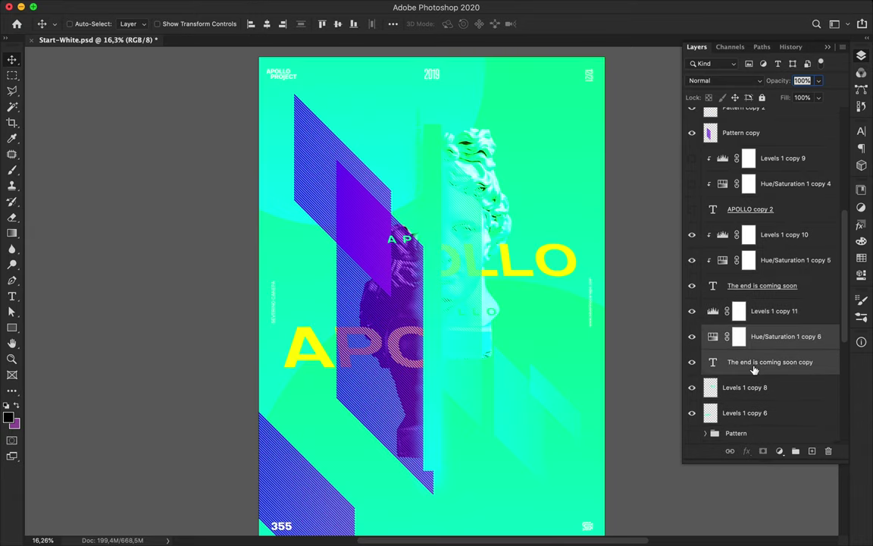
left_click(745, 349, "alt")
left_click(730, 324, "alt")
Step: Move the duplicated vertical text with its two adjustments to the right of the green strip and enlarge it to 370.63%
left_click(774, 315)
left_click(771, 358, "shift")
left_click_drag(565, 242, 513, 268)
key("ctrl+t")
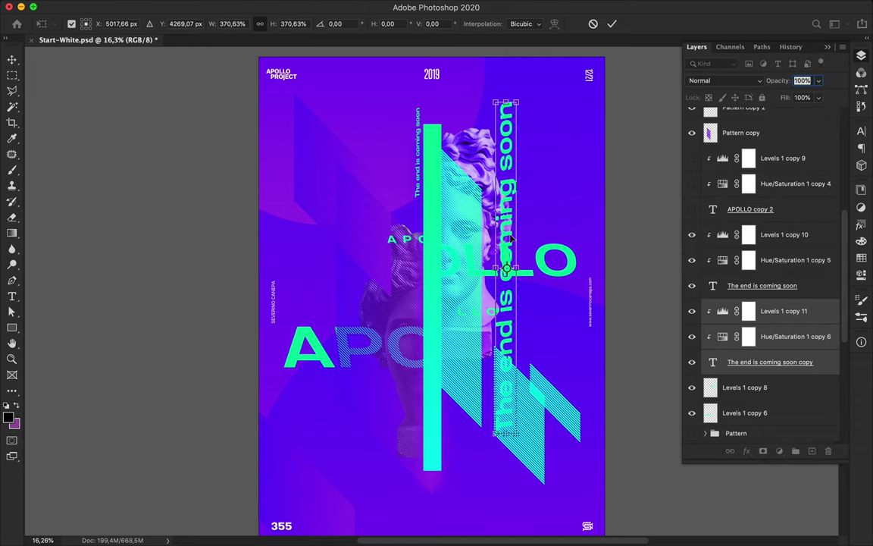
key("Return")
Step: Merge the enlarged text with its adjustments, rotate it 180° so it reads downward, and place it over the statue head
key("super+e")
key("super+t")
left_click_drag(486, 77, 514, 403)
key("Return")
left_click_drag(505, 194, 467, 183)
Step: Arrange the enlarged vertical text in the layer stack and shift it up so it runs off the poster's upper edge
scroll(439, 428, "up", 2)
scroll(384, 199, "up", 3)
left_click_drag(771, 311, 770, 363)
left_click_drag(465, 141, 465, 68)
Step: Merge the small vertical text with its adjustments and place a copy of it further down along the green strip's left side
left_click_drag(410, 174, 405, 504)
key("super+z")
scroll(760, 372, "down", 4)
left_click(410, 166, "super")
scroll(728, 208, "up", 3)
left_click(769, 190, "shift")
key("super+e")
left_click_drag(410, 188, 416, 332)
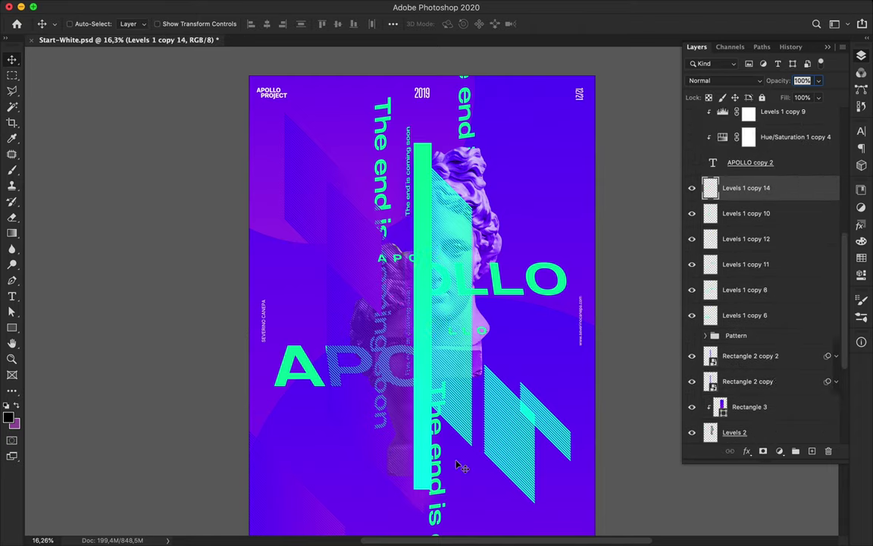
Step: Draw a short straight horizontal line with the Pen tool just right of the statue's head
key("p")
left_click(498, 197)
left_click(556, 196, "shift")
key("a")
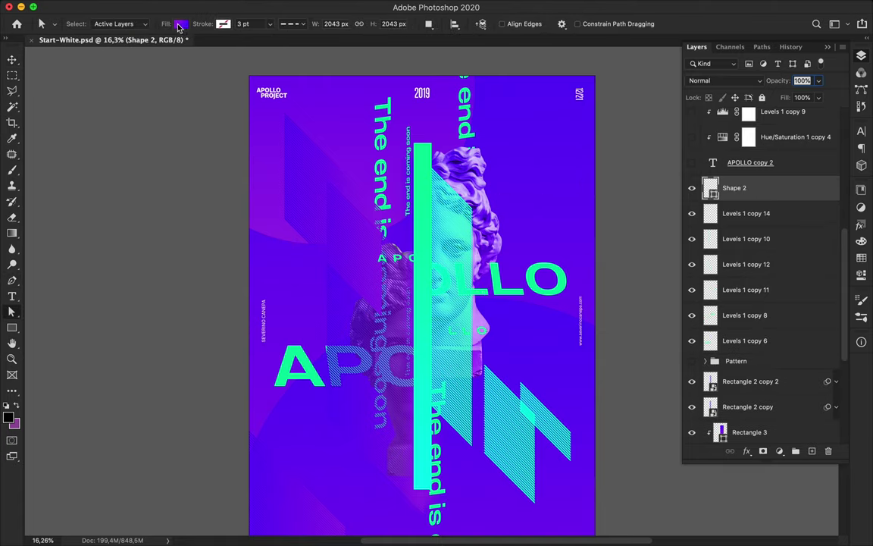
Step: Give the line no fill and a solid 13 pt stroke with a linear purple-to-blue gradient
left_click(178, 23)
left_click(151, 47)
left_click(194, 47)
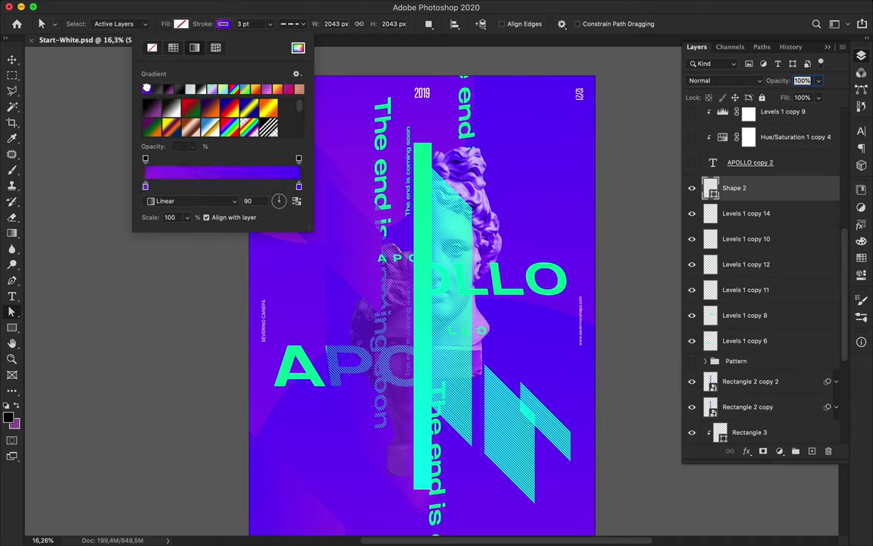
left_click(262, 24)
key("shift+Up")
left_click(293, 24)
left_click(292, 60)
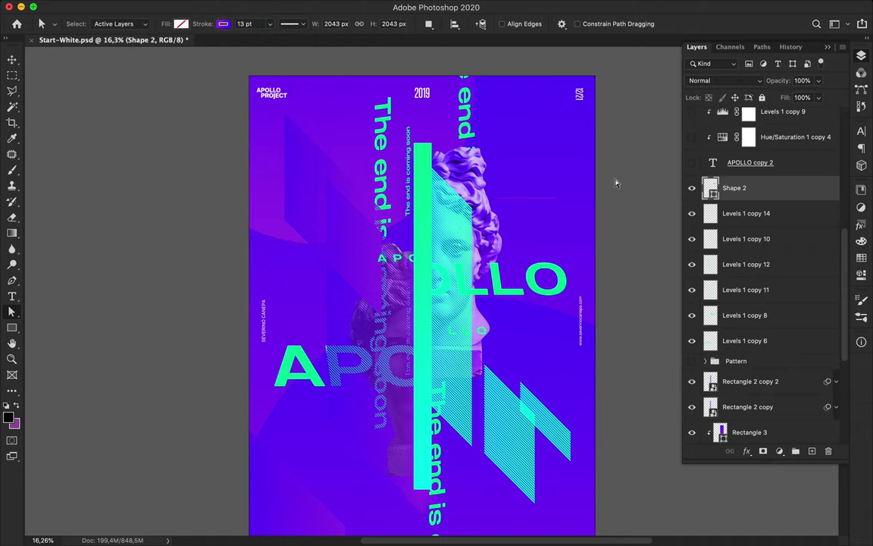
Step: Rasterize the line and apply a sine Wave filter with 5 generators, wavelength 1 to 237 and amplitude 5 to 35
left_click(284, 6)
mouse_move(299, 164)
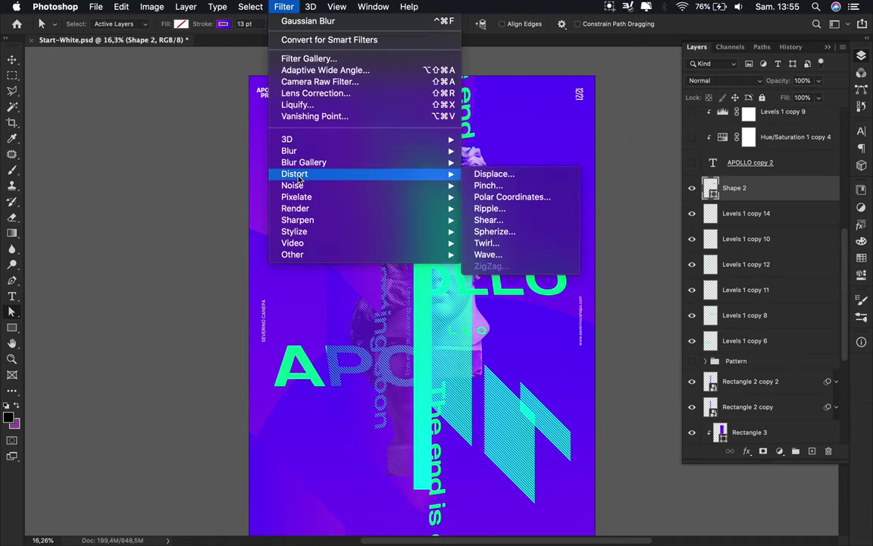
right_click(783, 192)
left_click(653, 199)
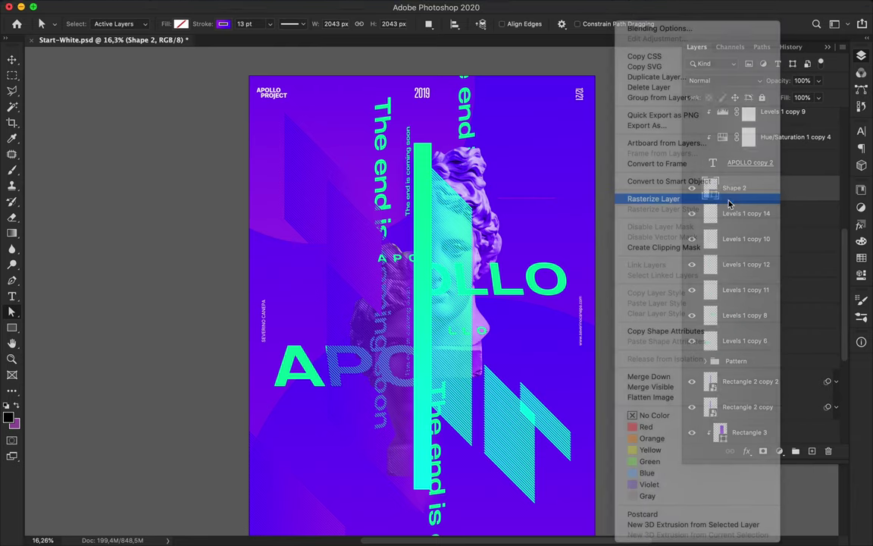
left_click(283, 6)
mouse_move(379, 176)
left_click(488, 254)
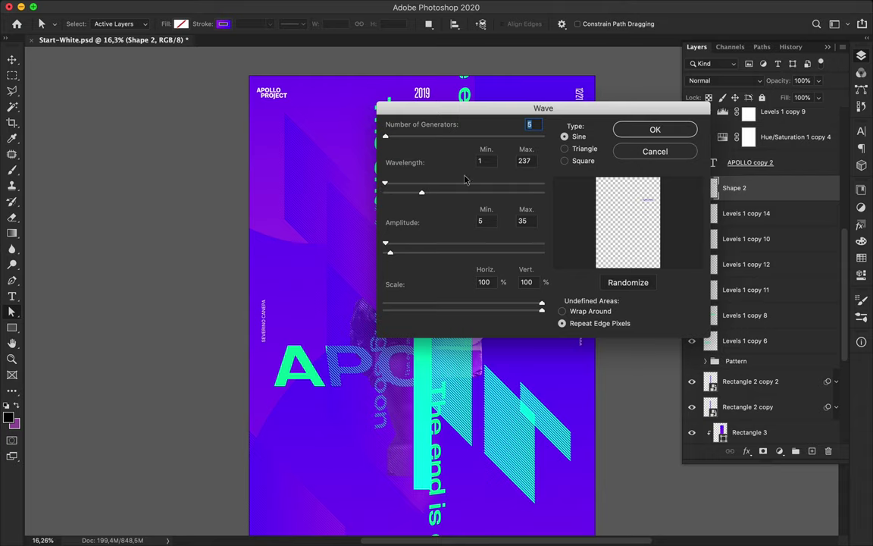
left_click(654, 129)
Step: Delete the wave-filtered line from the poster
key("v")
mouse_move(527, 201)
left_mouse_down()
mouse_move(465, 199)
mouse_move(467, 183)
left_mouse_up()
key("Delete")
Step: Move the large vertical text left of the green strip slightly up and closer to the strip
left_click_drag(380, 166, 390, 157)
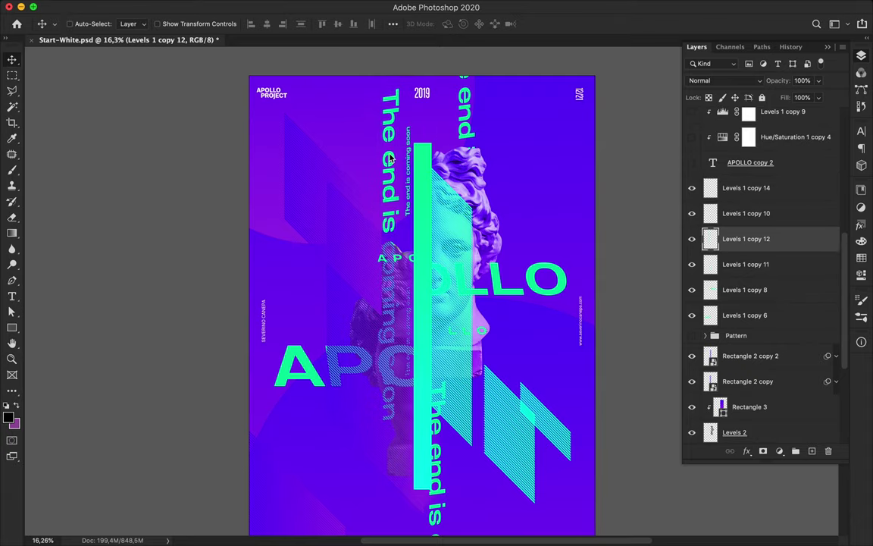